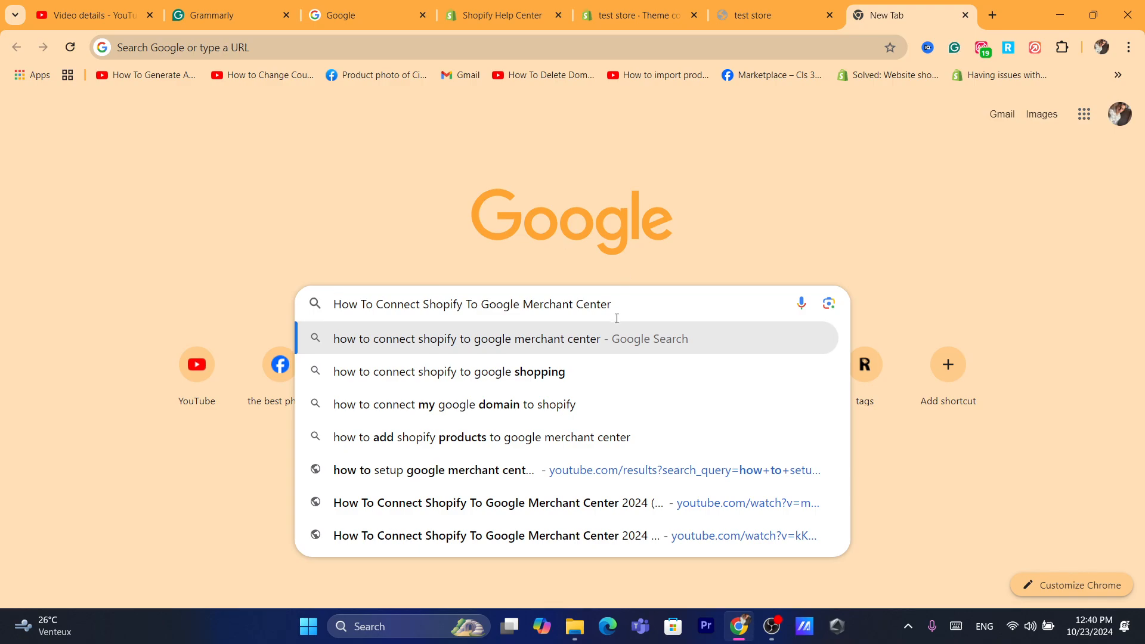
Copy the phrase "Google Merchant Center" and search Google for it in a new browser tab
left_click_drag(610, 304, 481, 304)
key("ctrl+c")
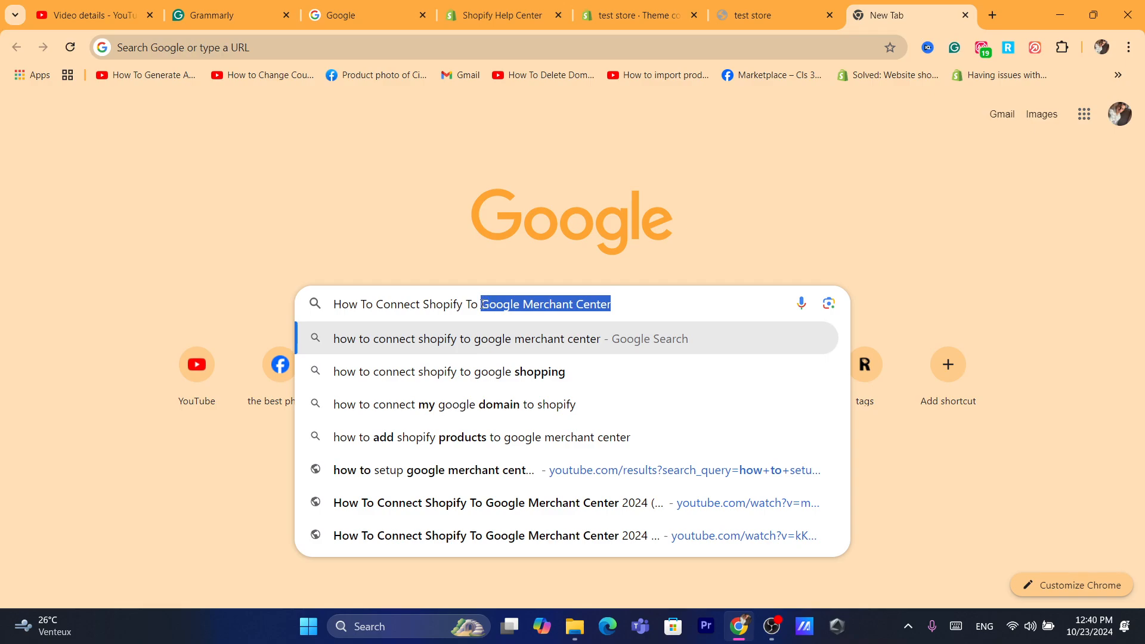
left_click(992, 15)
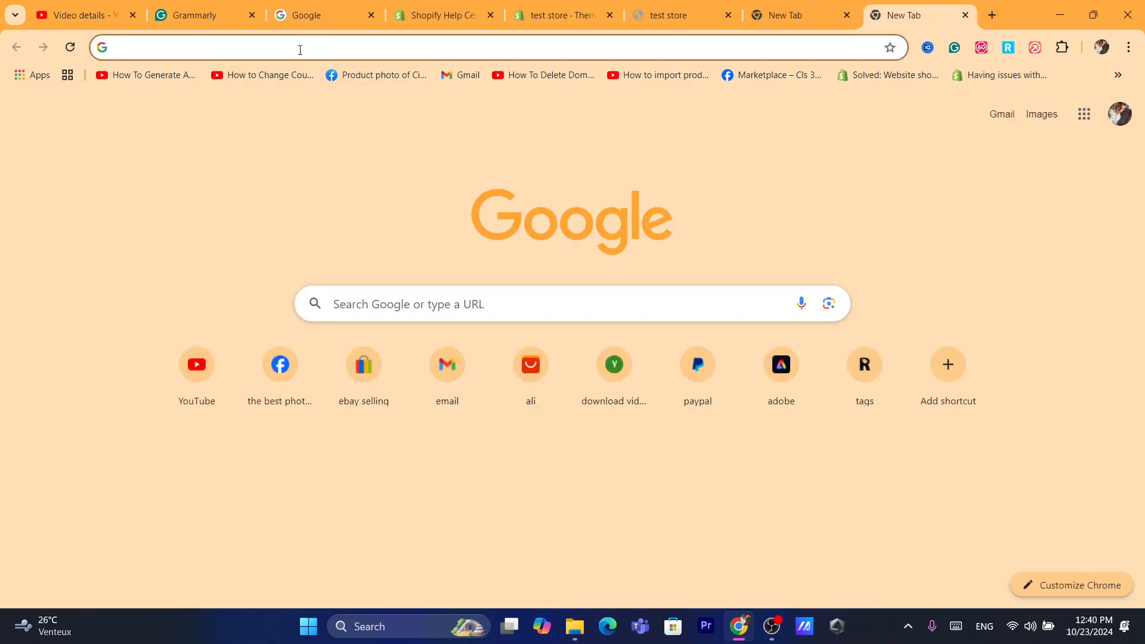
key("ctrl+v")
left_click(0, 374)
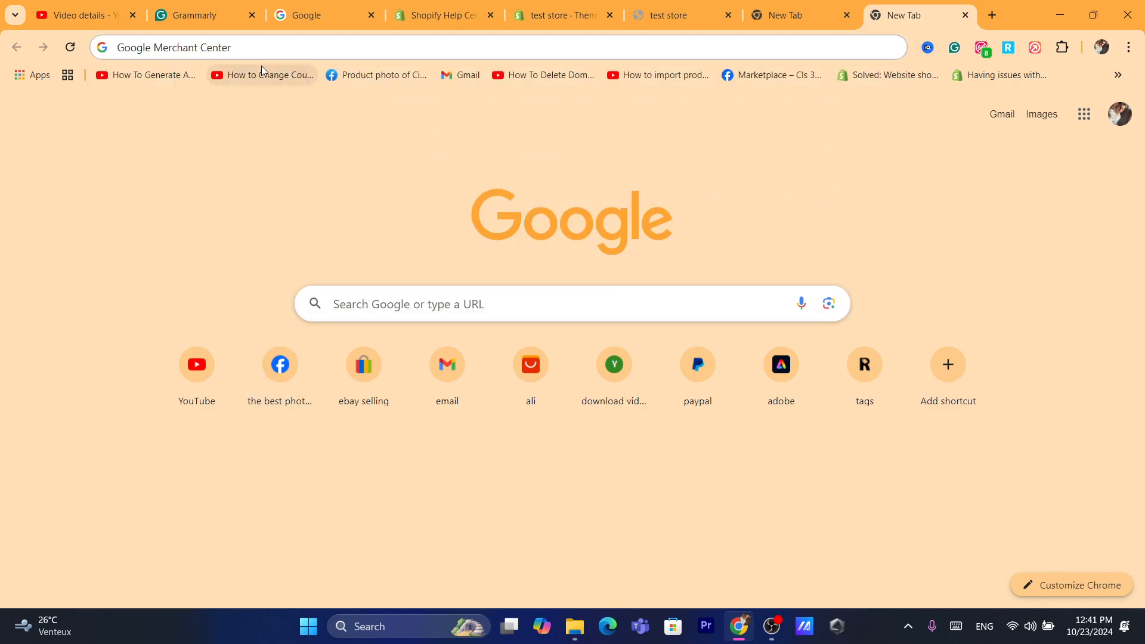
left_click(253, 46)
key("Return")
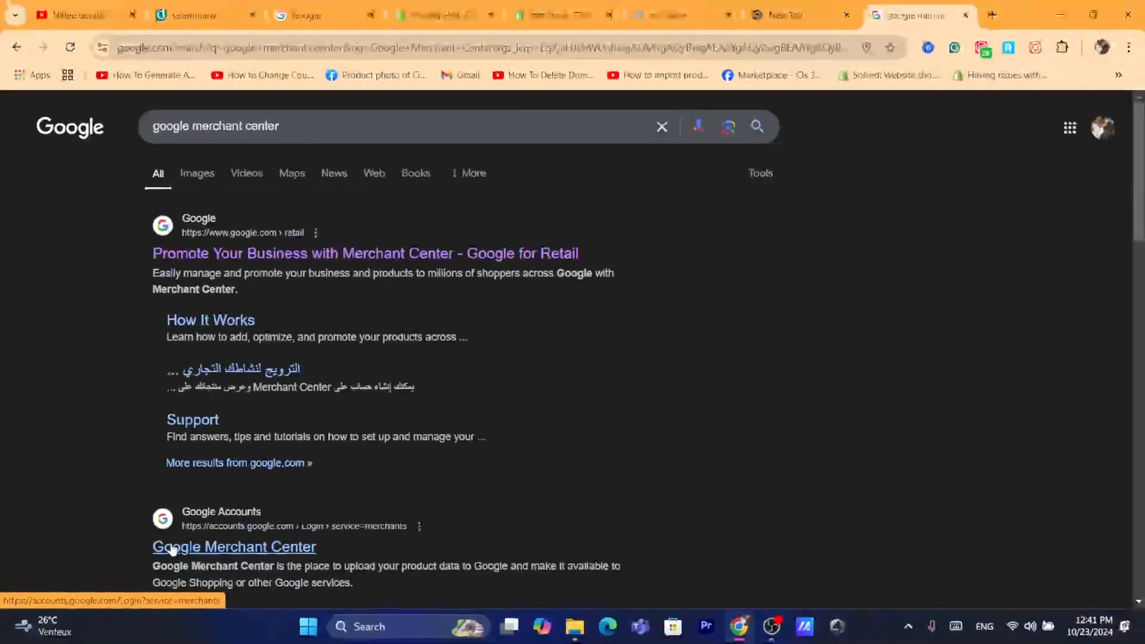
Open the Google Merchant Center sign-in result and verify the account by entering the passkey PIN
left_click(423, 493)
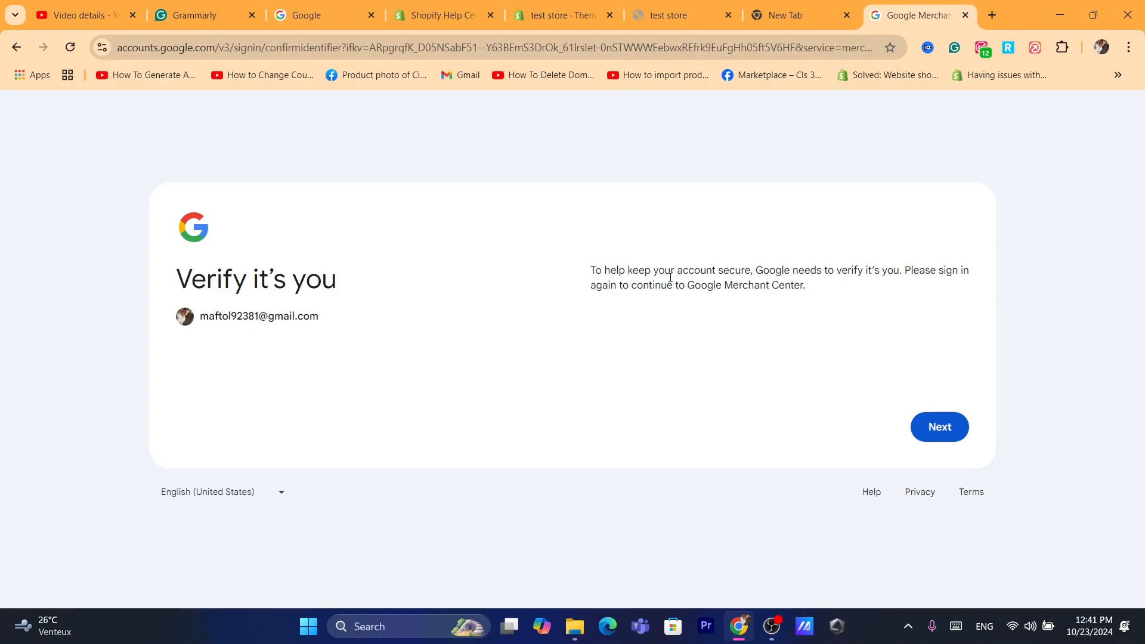
left_click(494, 44)
type("s")
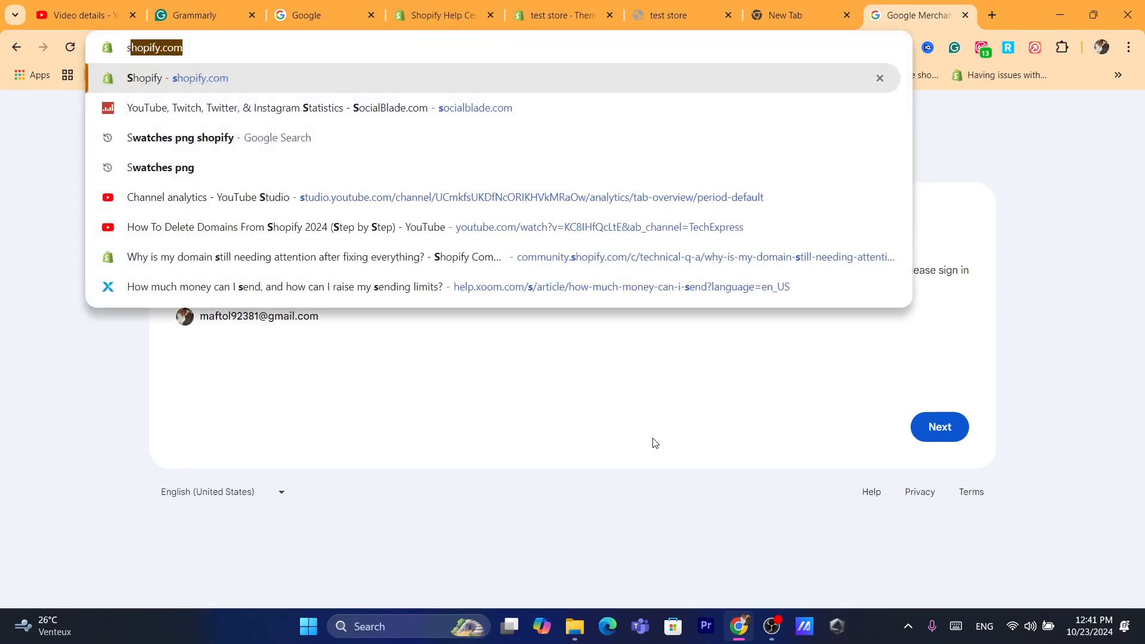
left_click(784, 389)
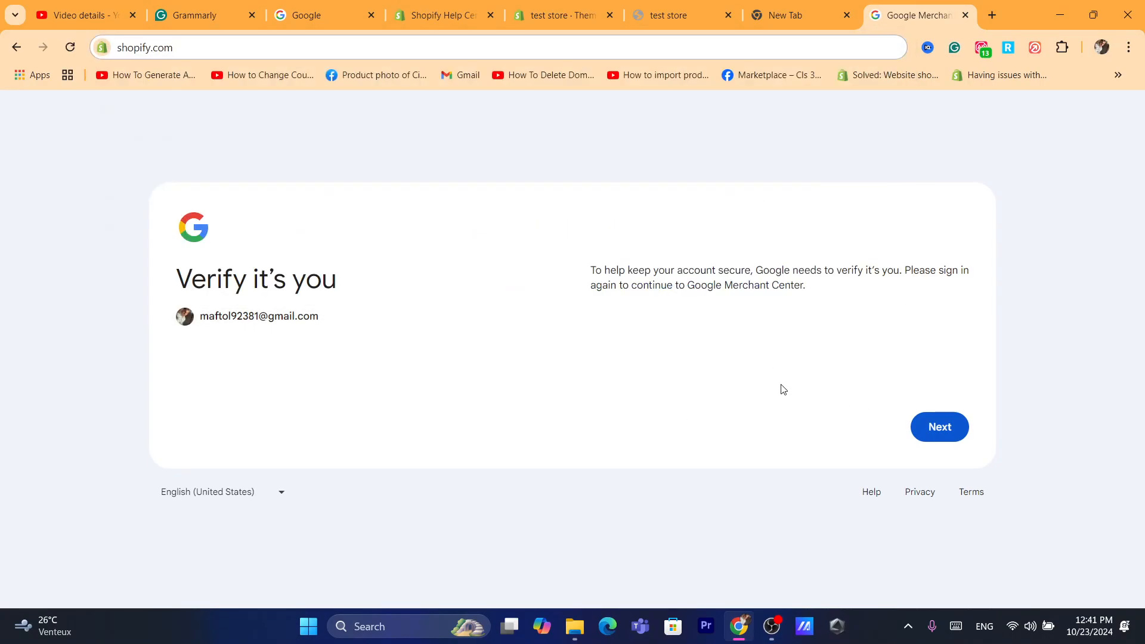
left_click(940, 428)
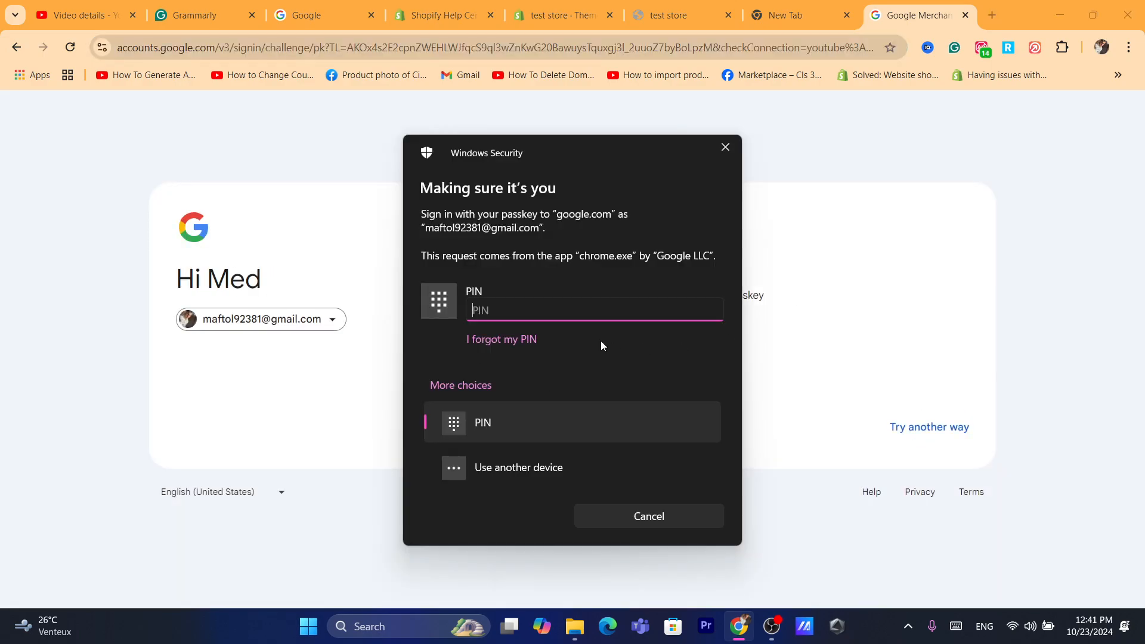
type("****")
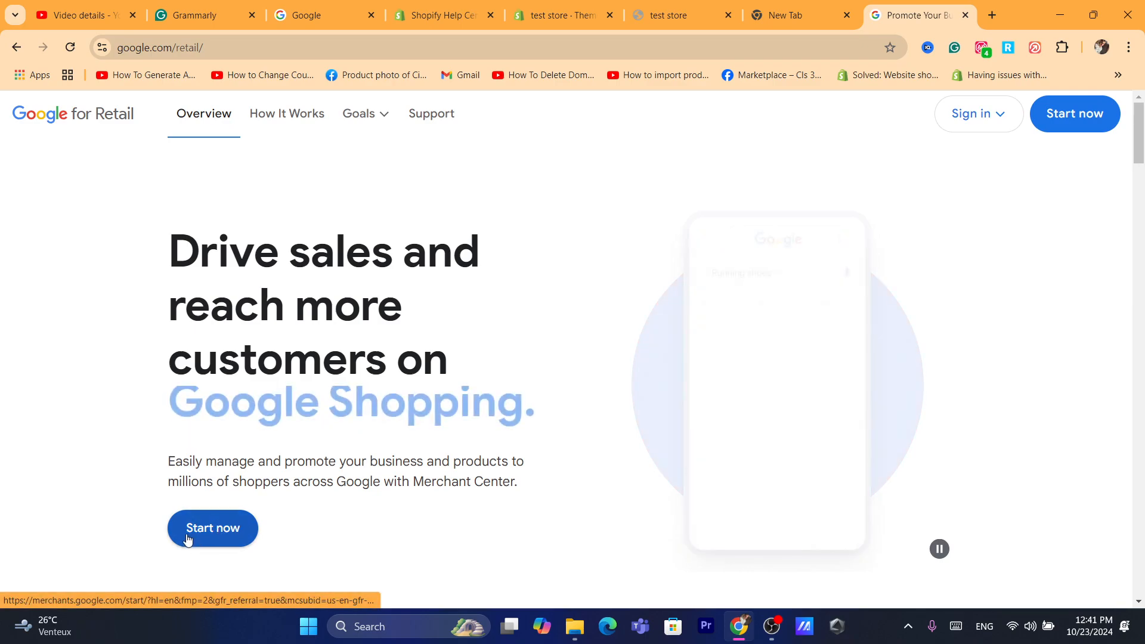
Start the Merchant Center sign-up and answer Yes to selling products online
left_click(221, 532)
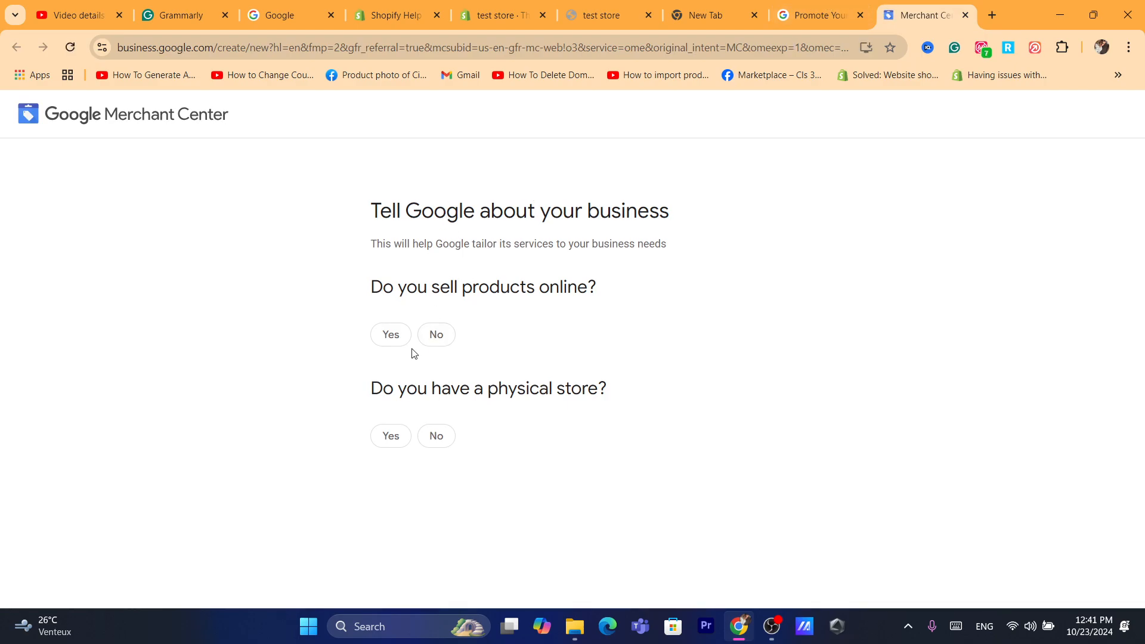
left_click(390, 335)
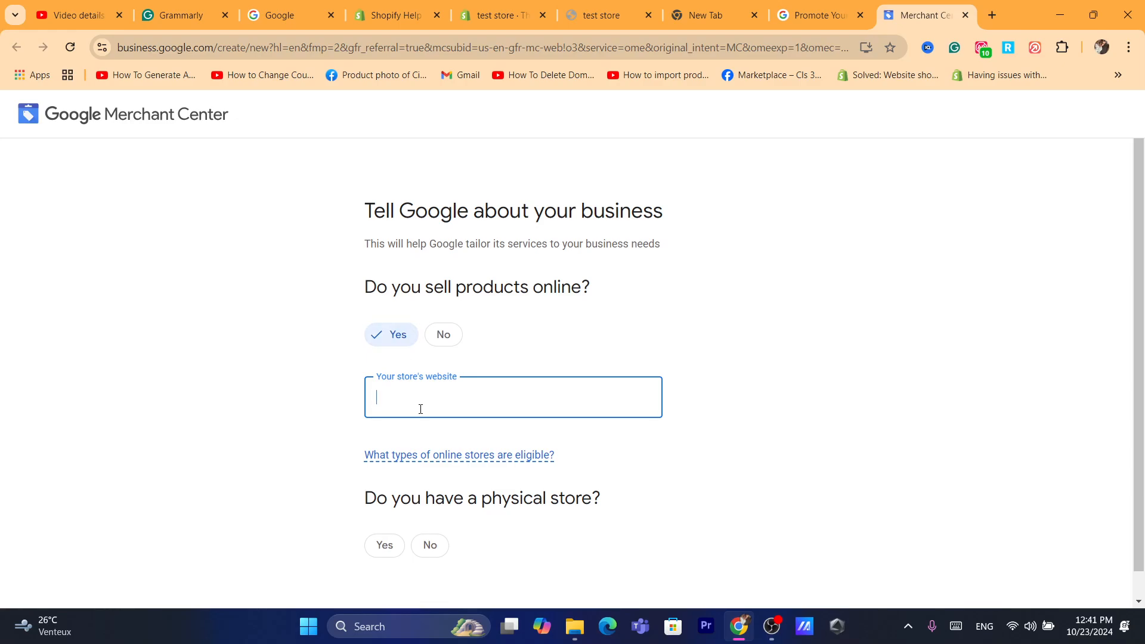
Switch to the test store's Shopify admin and open its general settings
left_click(498, 15)
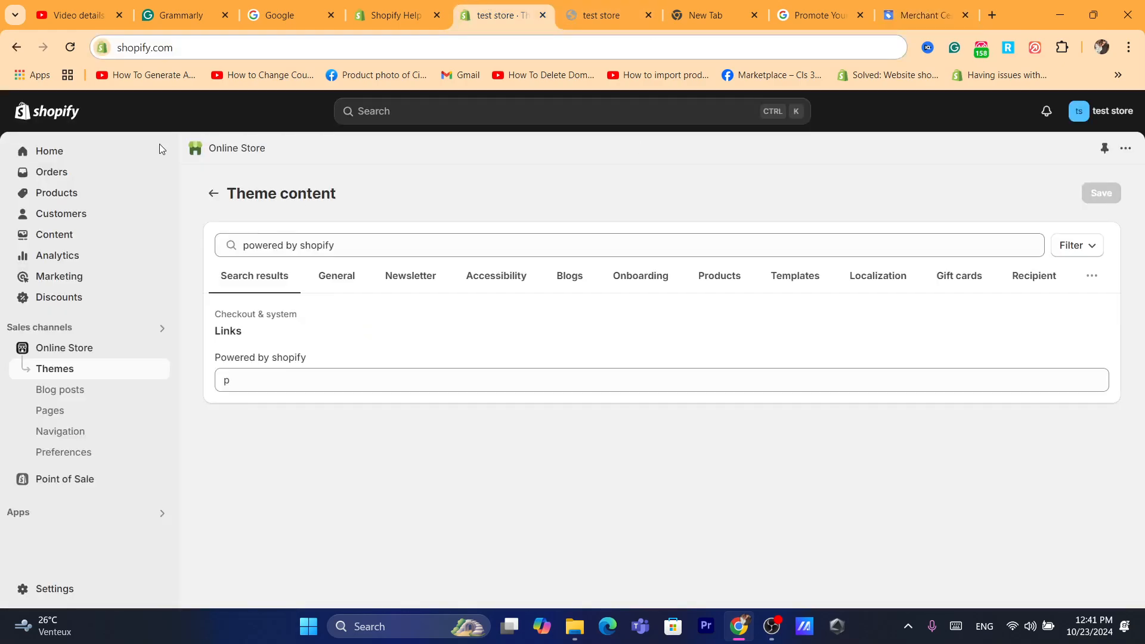
left_click(60, 151)
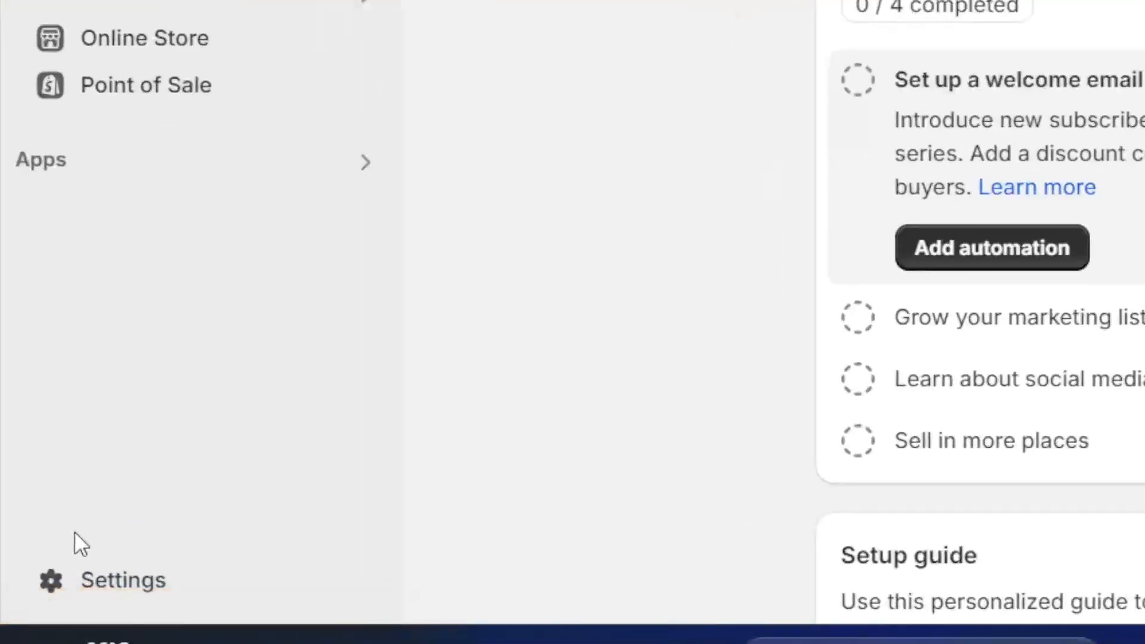
left_click(119, 581)
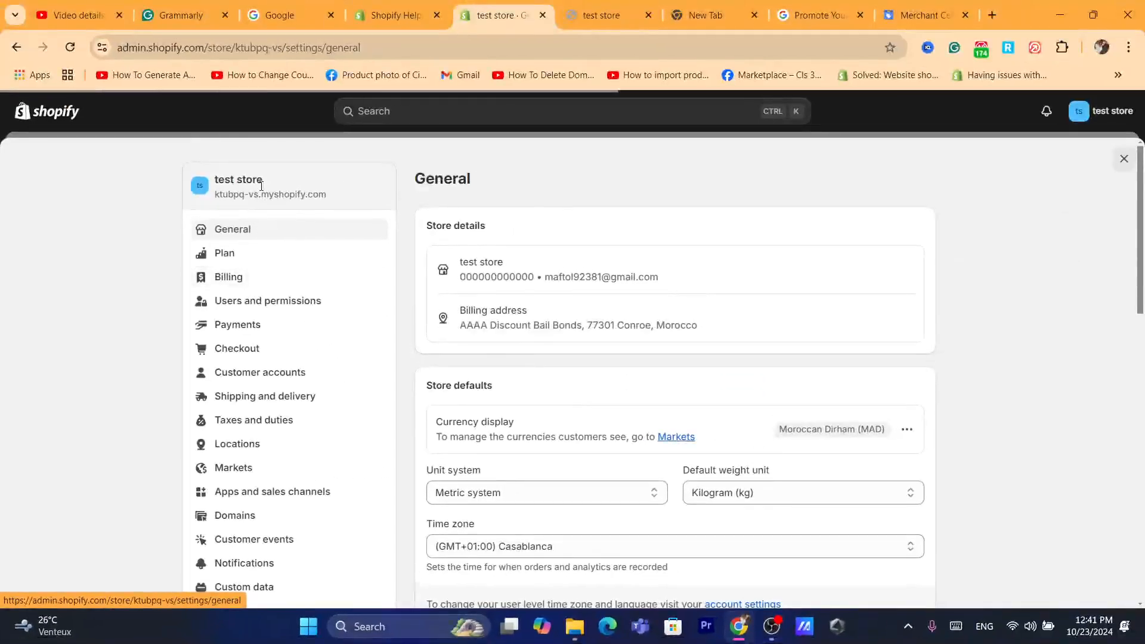
Copy the store's myshopify.com domain shown under the store name in the settings
triple_click(252, 194)
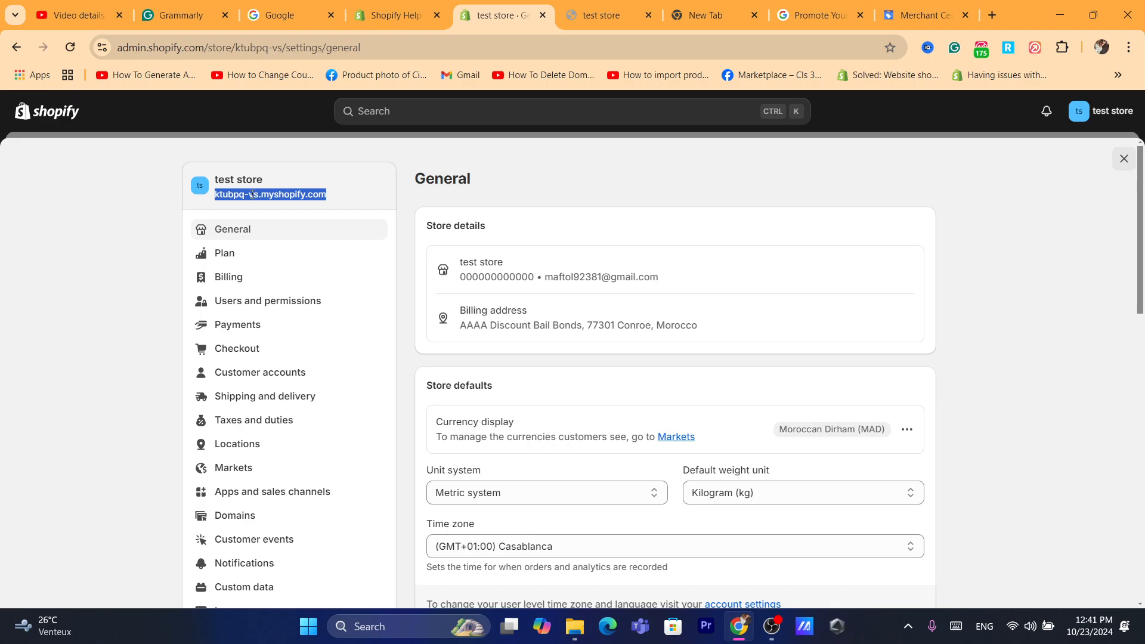
right_click(251, 195)
left_click(294, 214)
left_click(466, 47)
type("s")
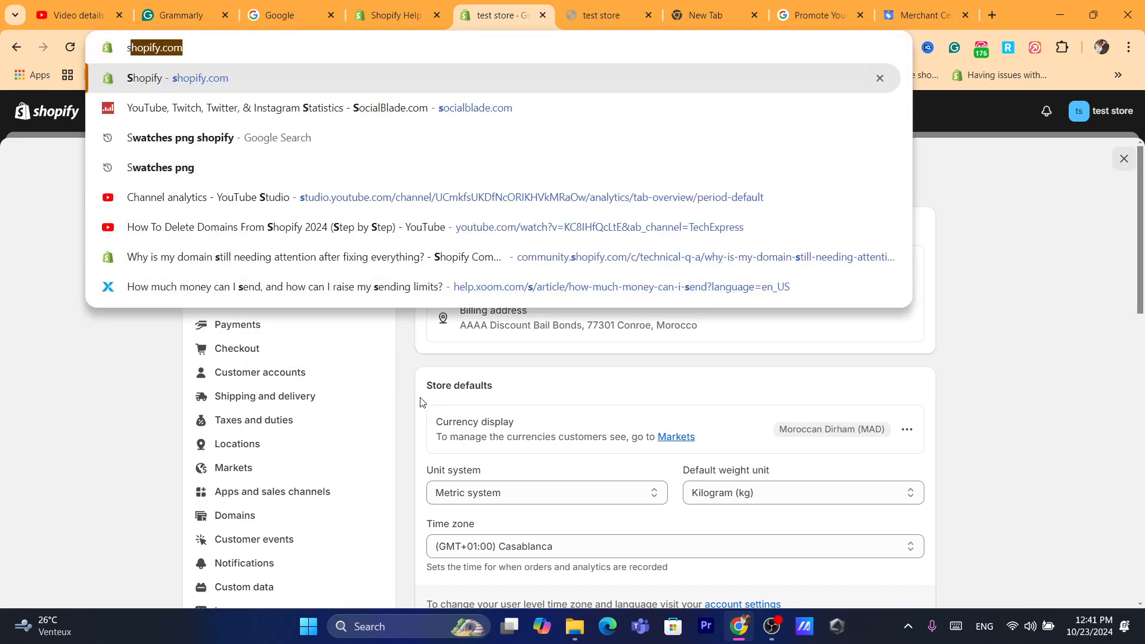
left_click(420, 393)
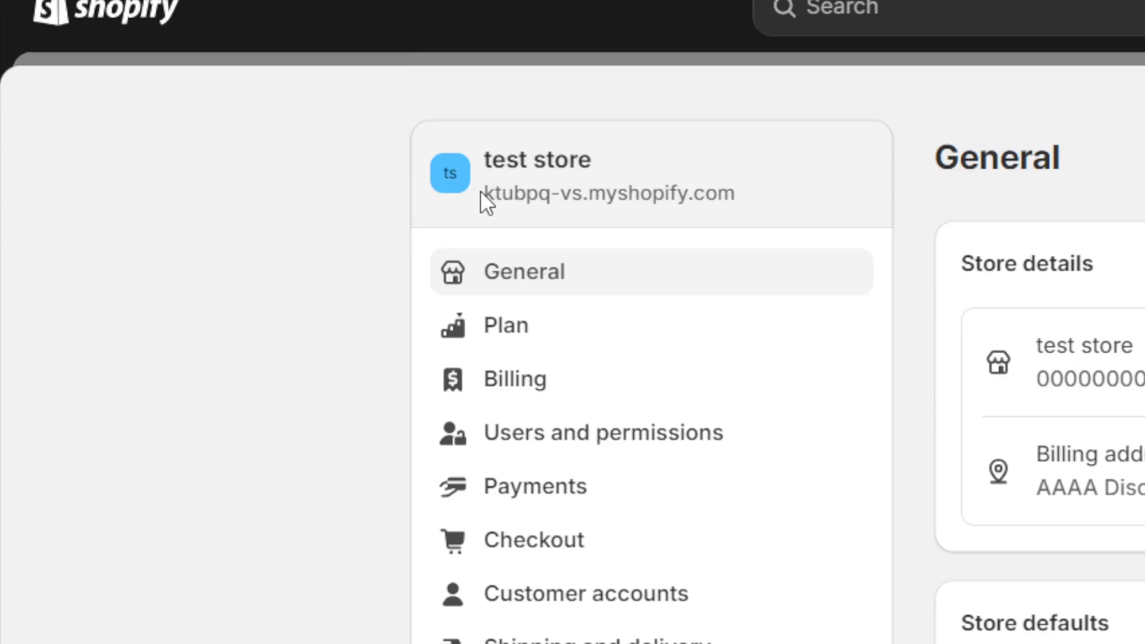
left_click_drag(483, 190, 758, 179)
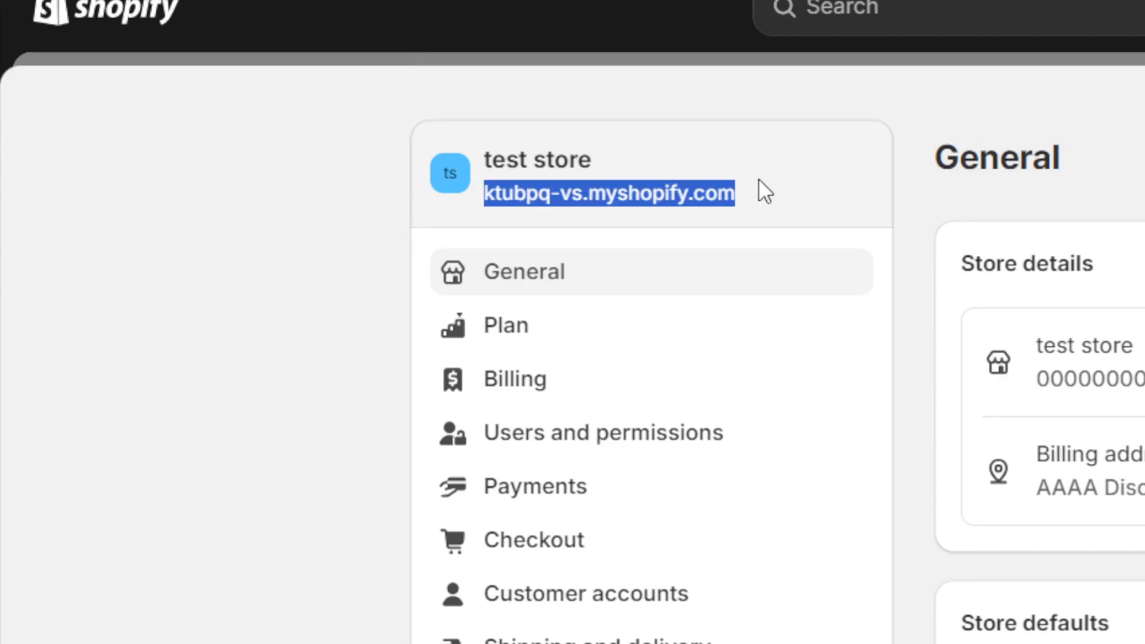
right_click(672, 199)
left_click(739, 237)
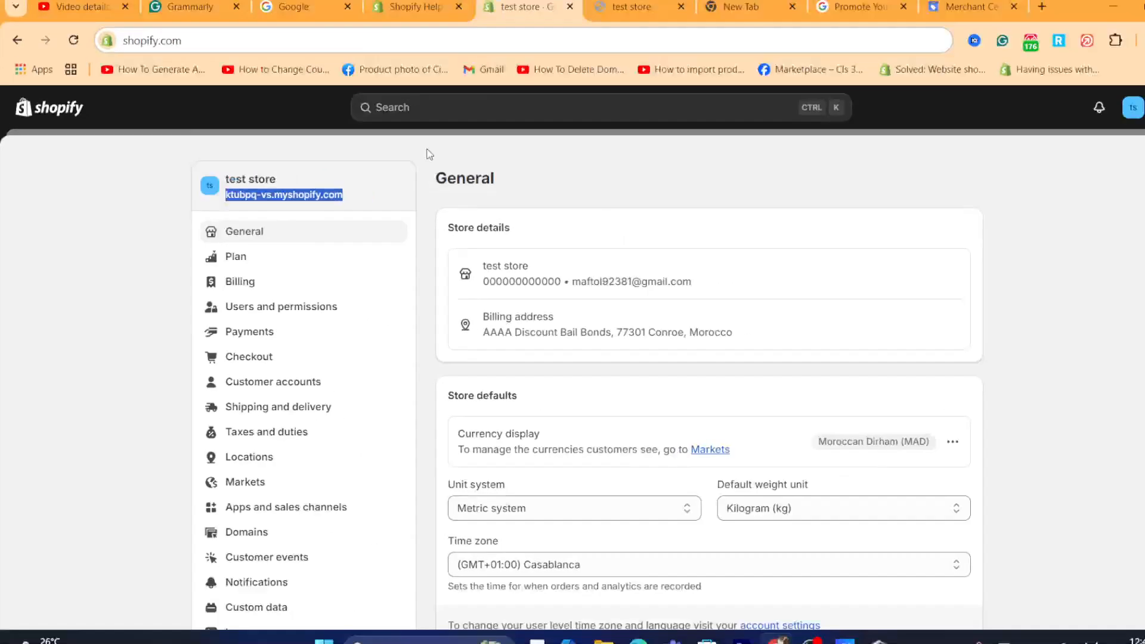
Return to the Merchant Center form and enter ktubpq-vs.myshopify.com as the store's website
left_click(858, 7)
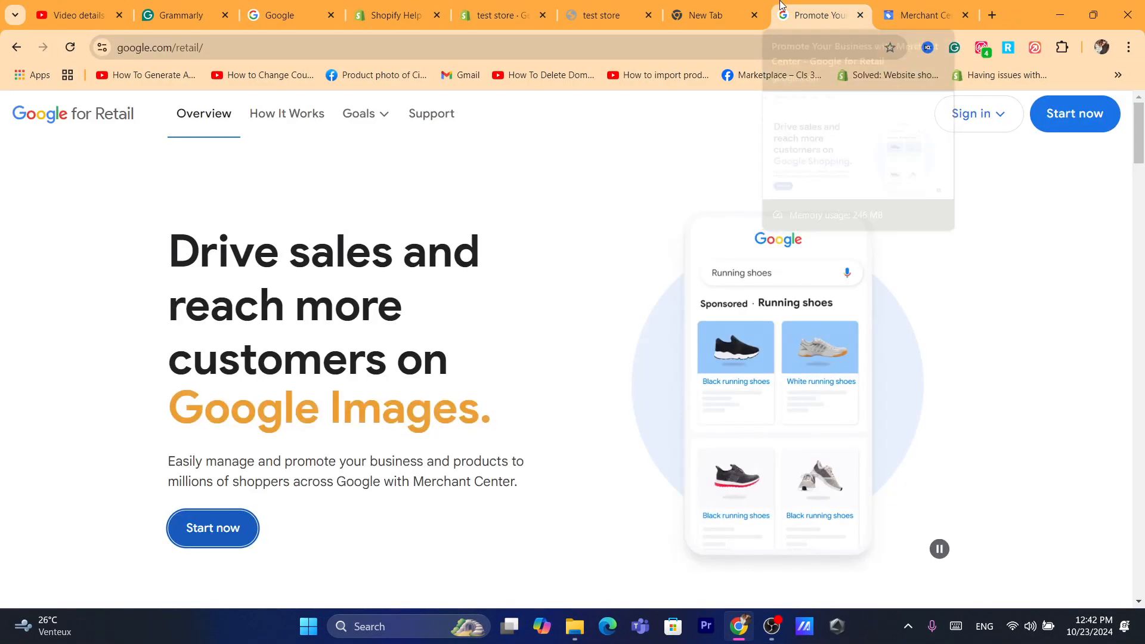
left_click(715, 9)
left_click(623, 7)
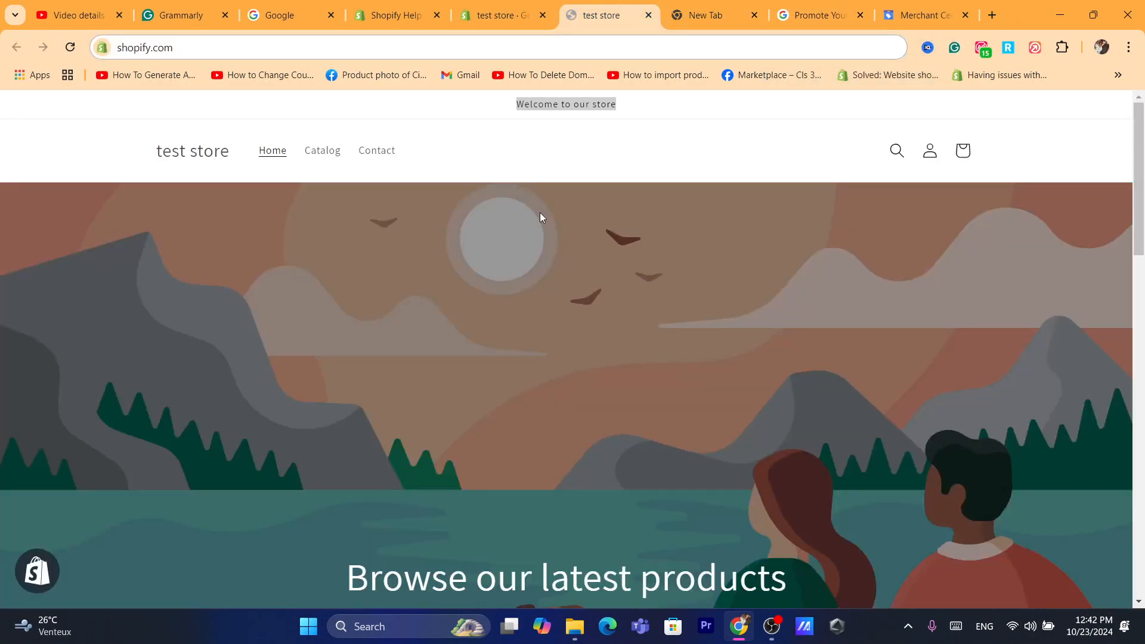
left_click(938, 5)
left_click(394, 401)
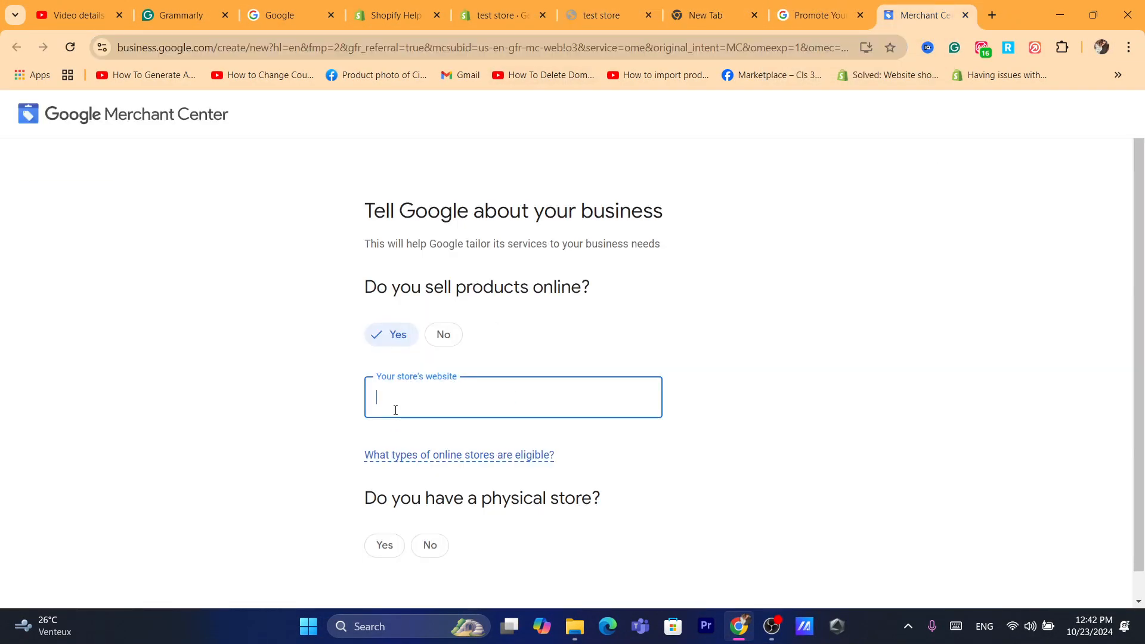
key("ctrl+v")
left_click(814, 401)
Answer Yes to having a physical store and continue to the next sign-up page
scroll(1138, 357, "down", 1)
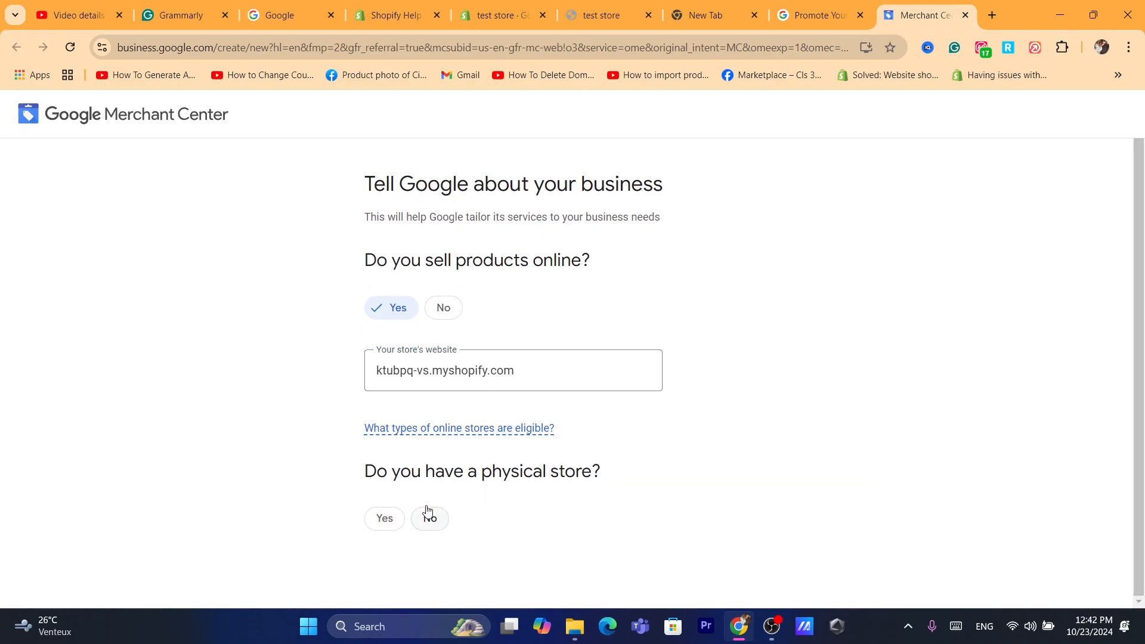
left_click(392, 522)
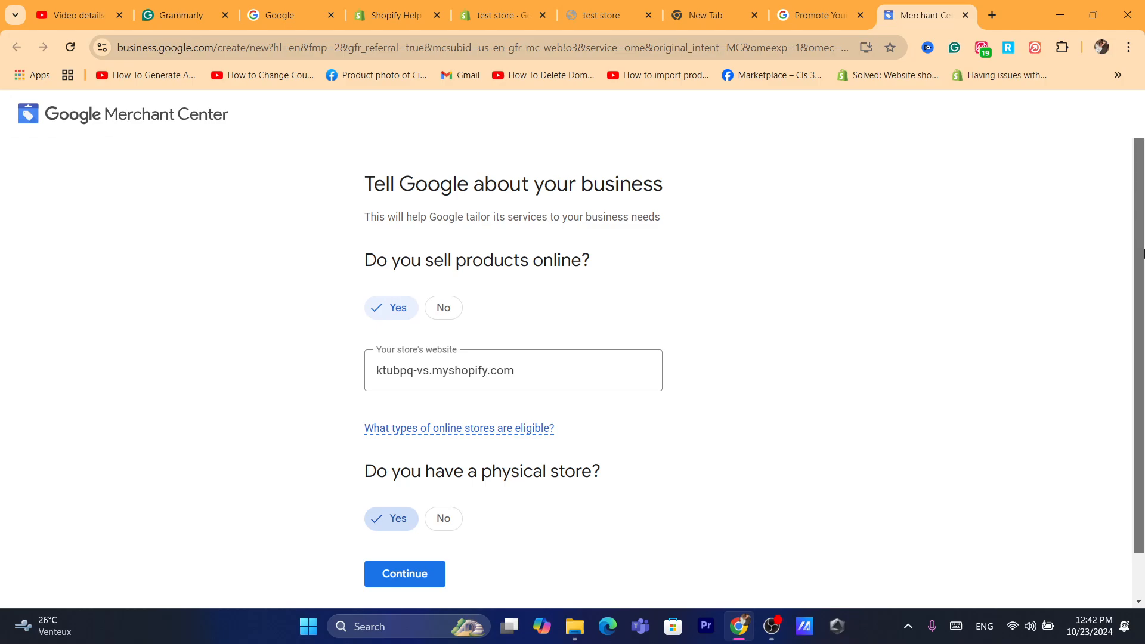
scroll(1138, 357, "down", 1)
left_click(409, 520)
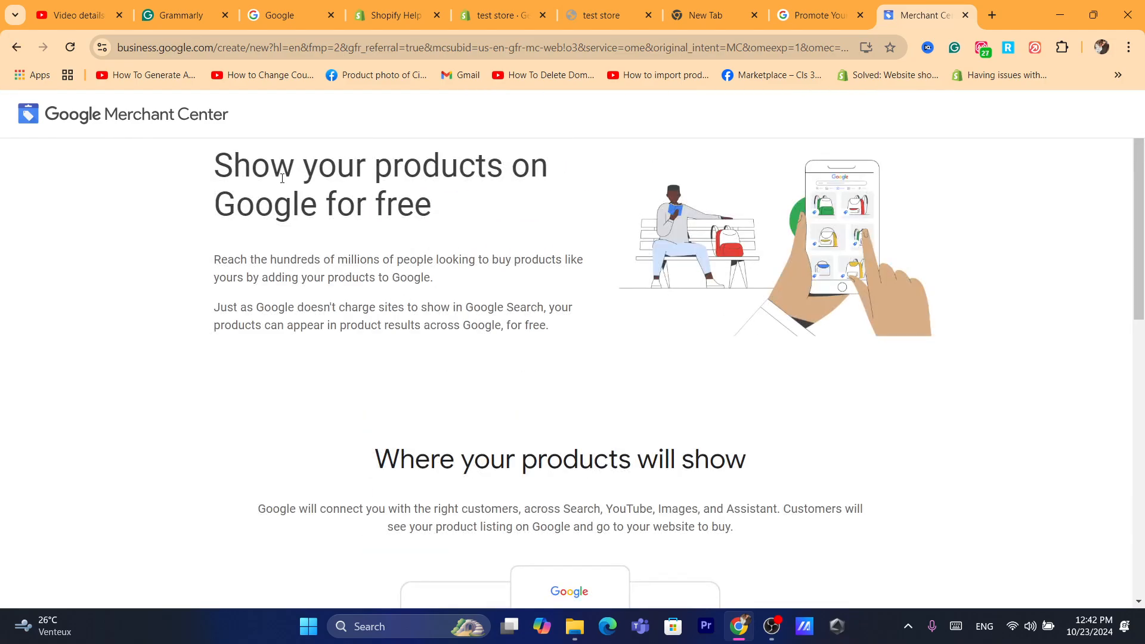
Read the information about showing products on Google for free and where the products will show
left_click_drag(285, 193, 433, 208)
left_click_drag(214, 260, 417, 263)
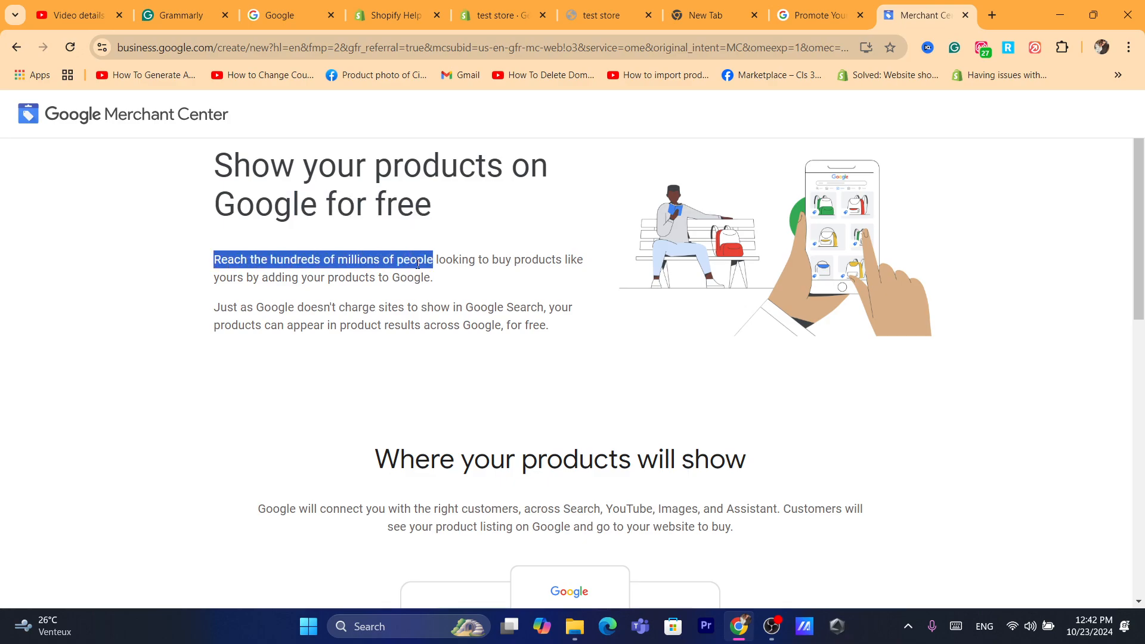
left_click(448, 267)
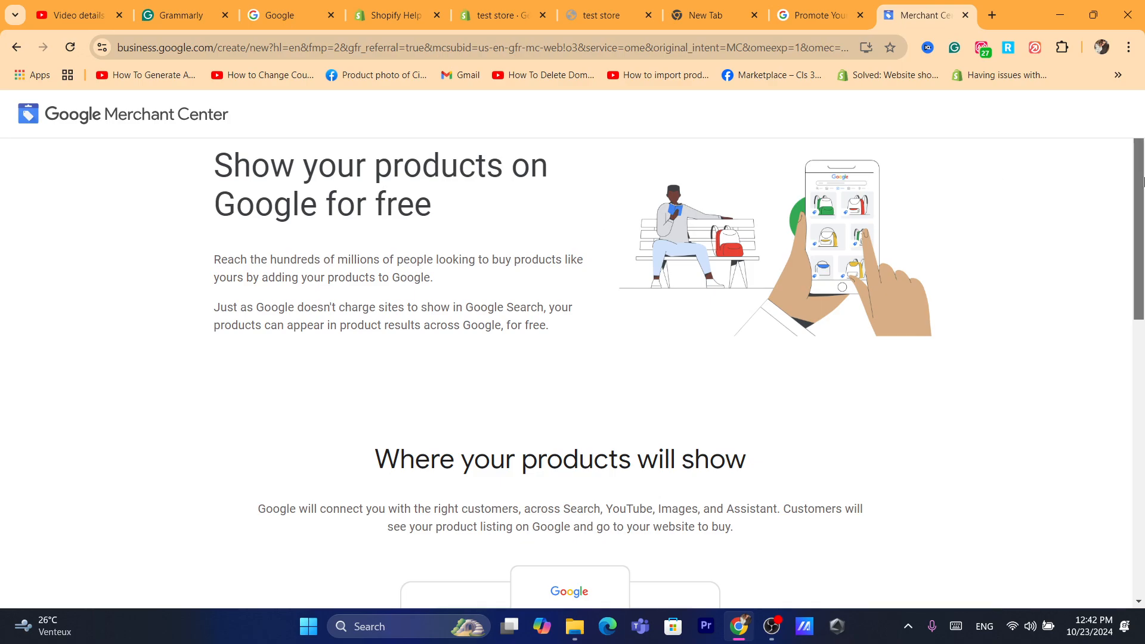
left_click_drag(1140, 188, 1140, 220)
left_click_drag(304, 199, 407, 216)
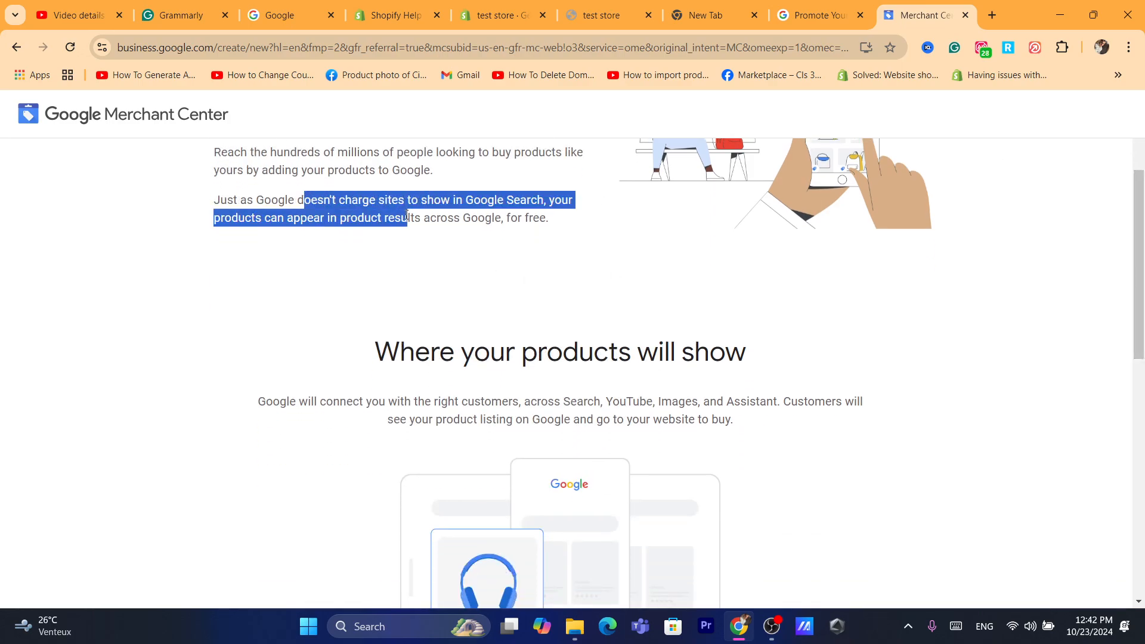
left_click(478, 207)
left_click_drag(479, 205, 539, 218)
left_click(539, 218)
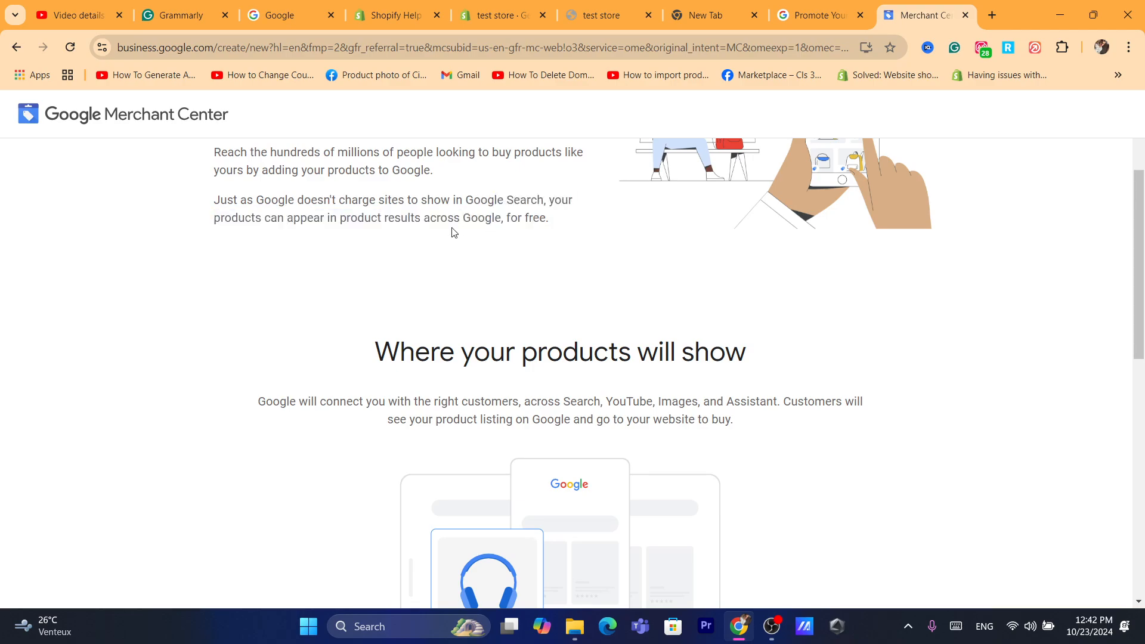
triple_click(524, 217)
left_click_drag(1142, 249, 1141, 290)
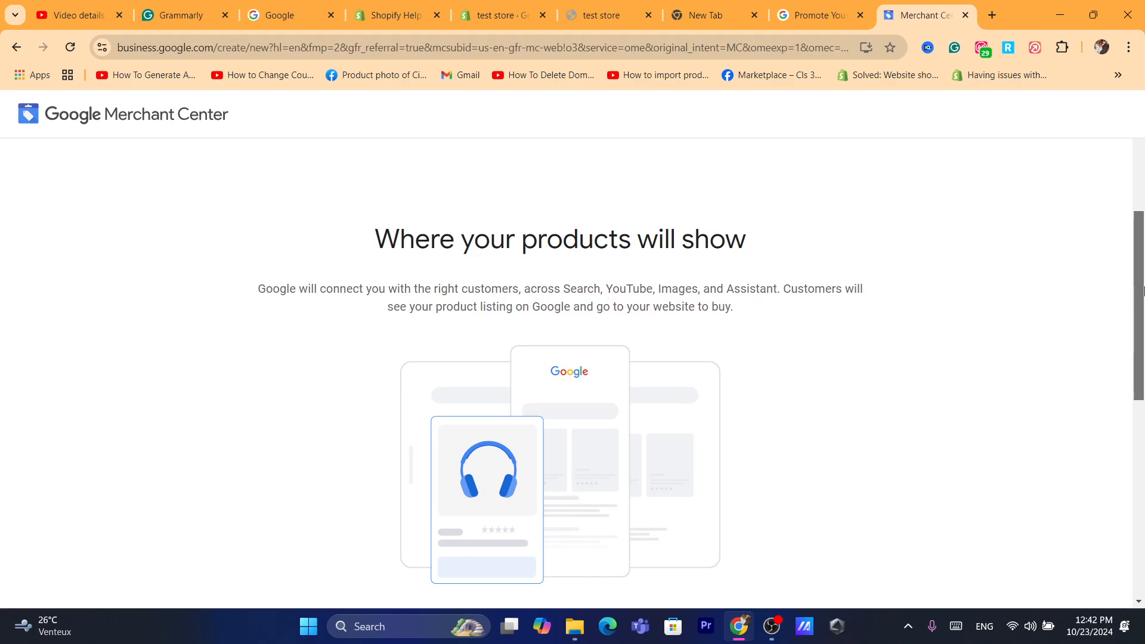
triple_click(532, 243)
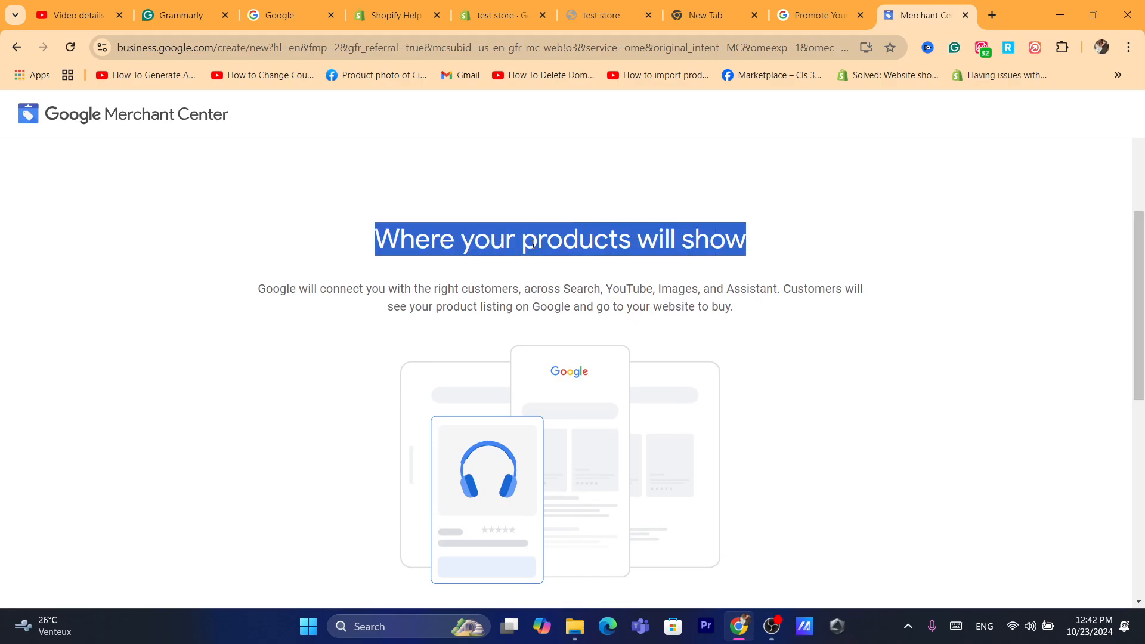
left_click(417, 256)
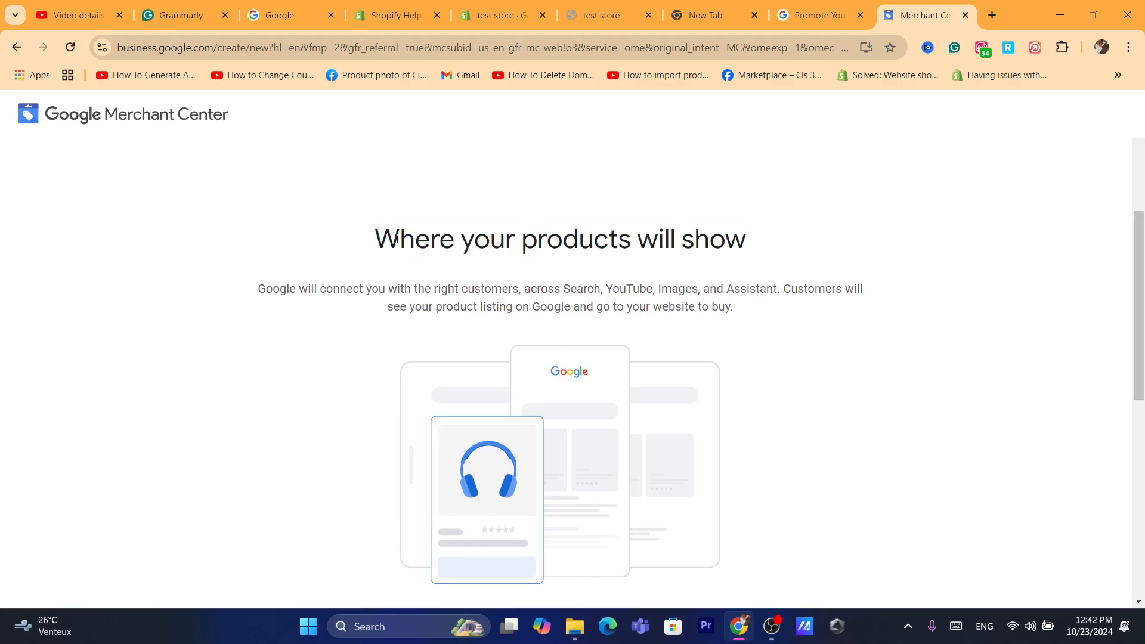
left_click_drag(397, 238, 749, 262)
Review the "What you need" requirements about having an online store and selling products rather than services
left_click_drag(1141, 281, 1142, 483)
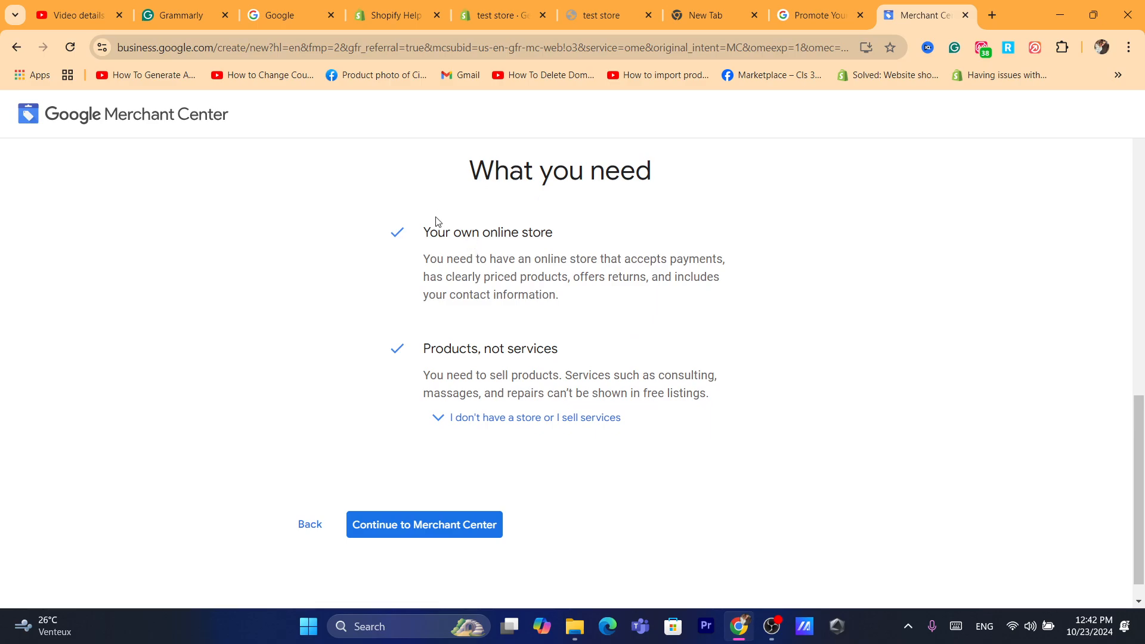
left_click_drag(446, 233, 556, 252)
left_click(504, 345)
left_click_drag(522, 374, 658, 380)
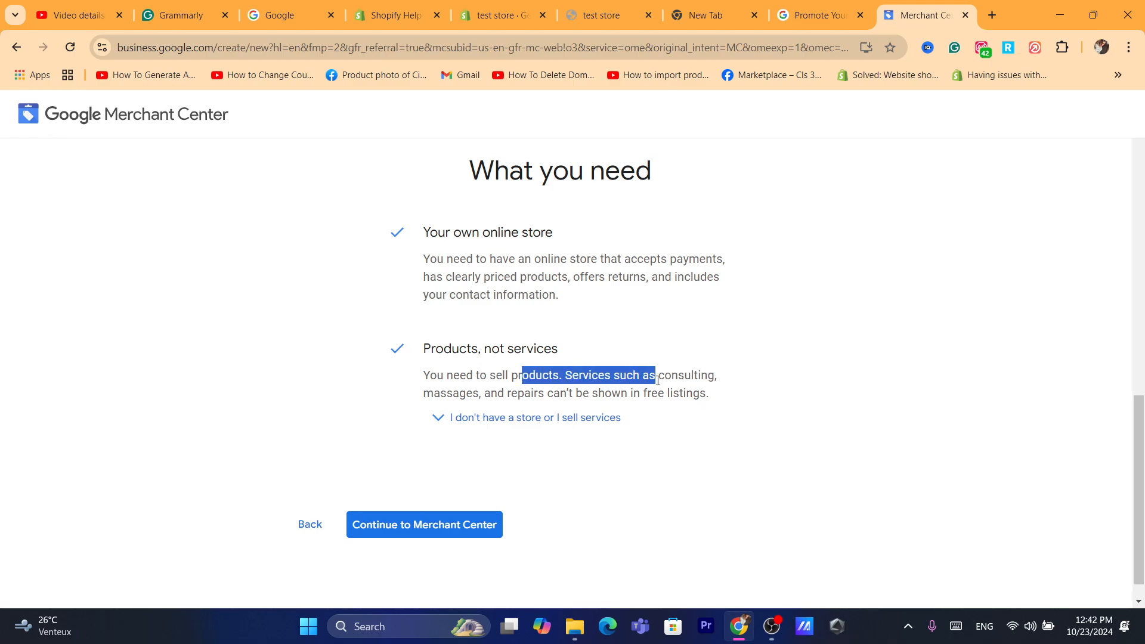
left_click(658, 380)
left_click_drag(501, 395, 644, 395)
left_click(644, 395)
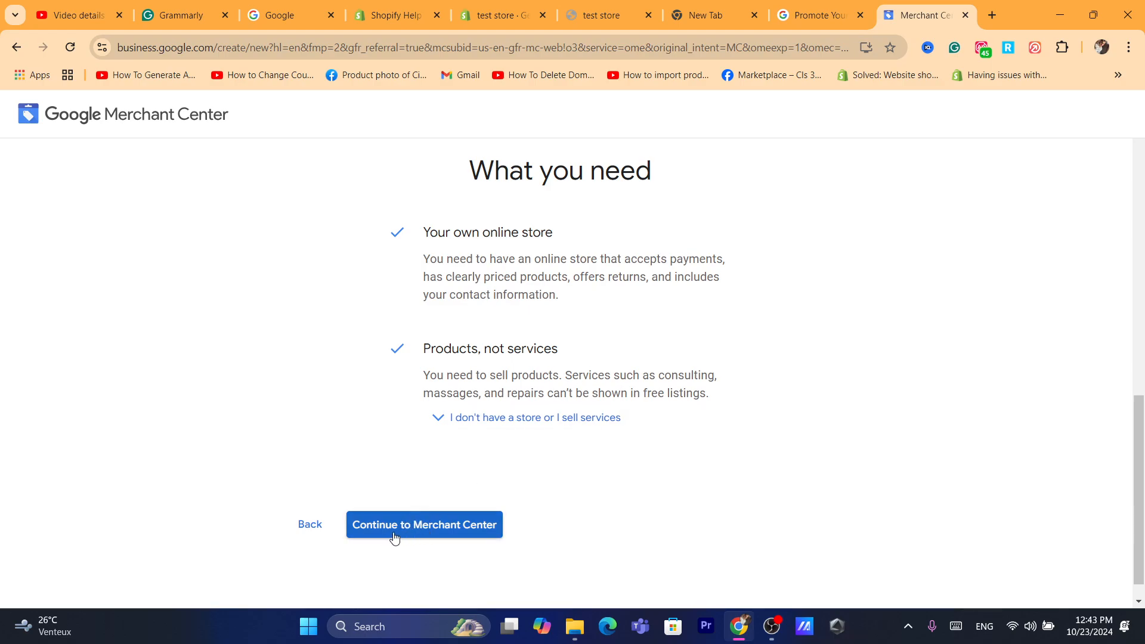
Continue to the business info form and enter "test store shopify" as the business name
left_click(452, 528)
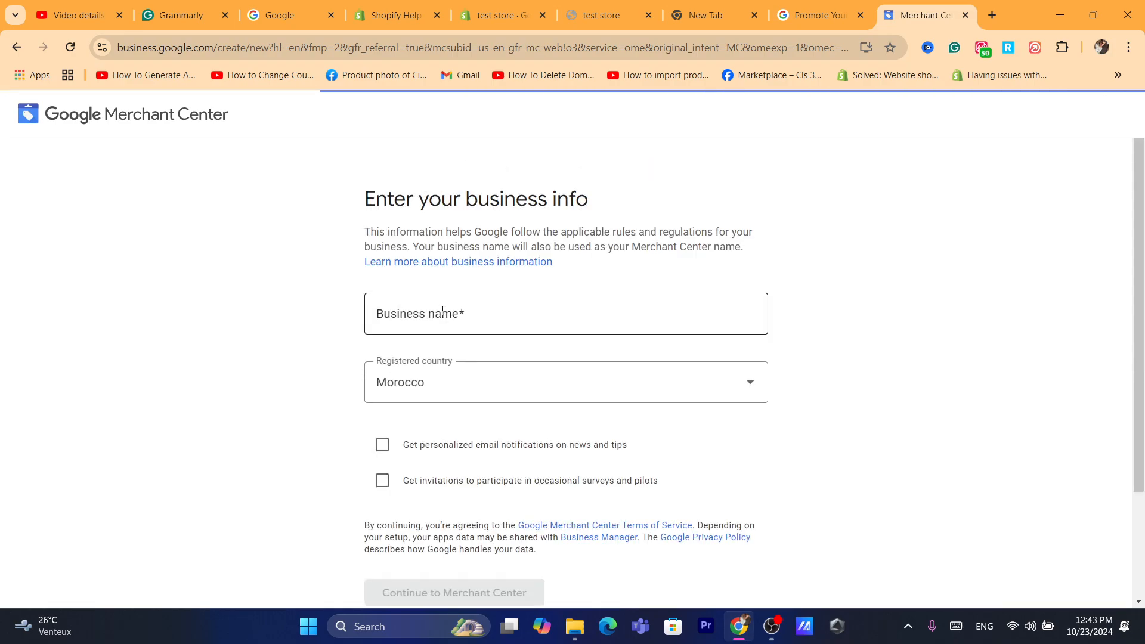
left_click(443, 310)
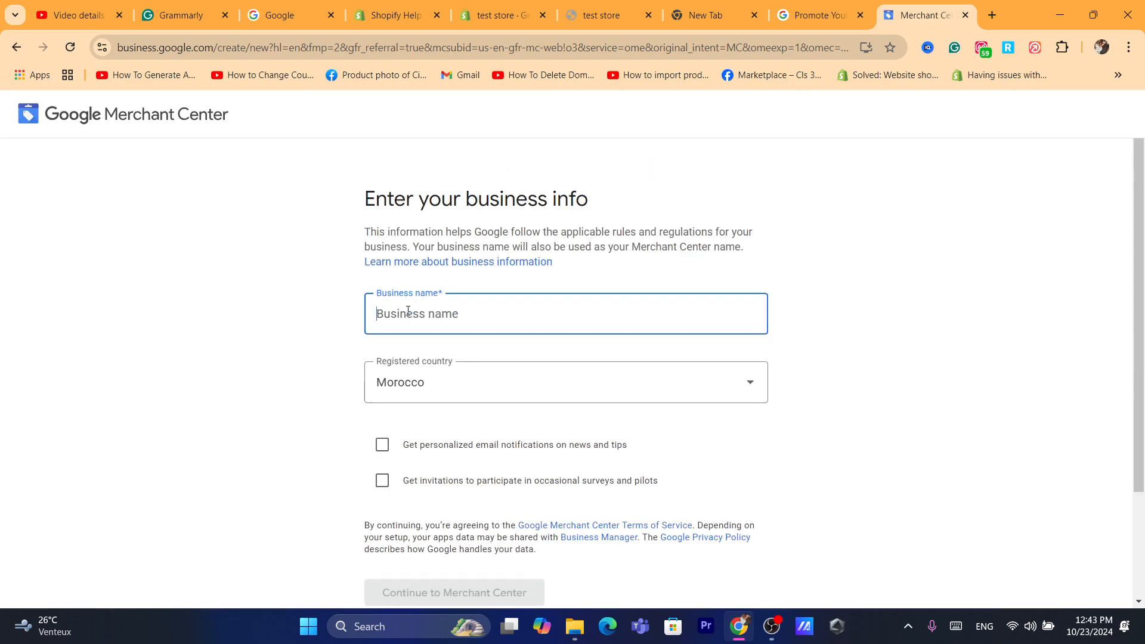
type("test")
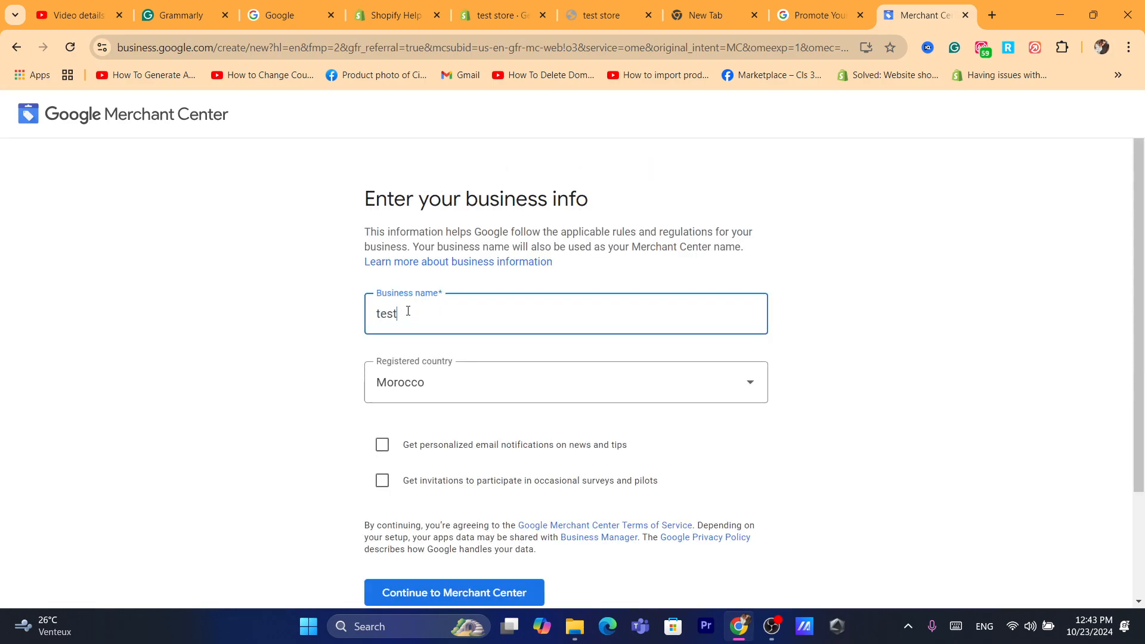
type(" store shopify")
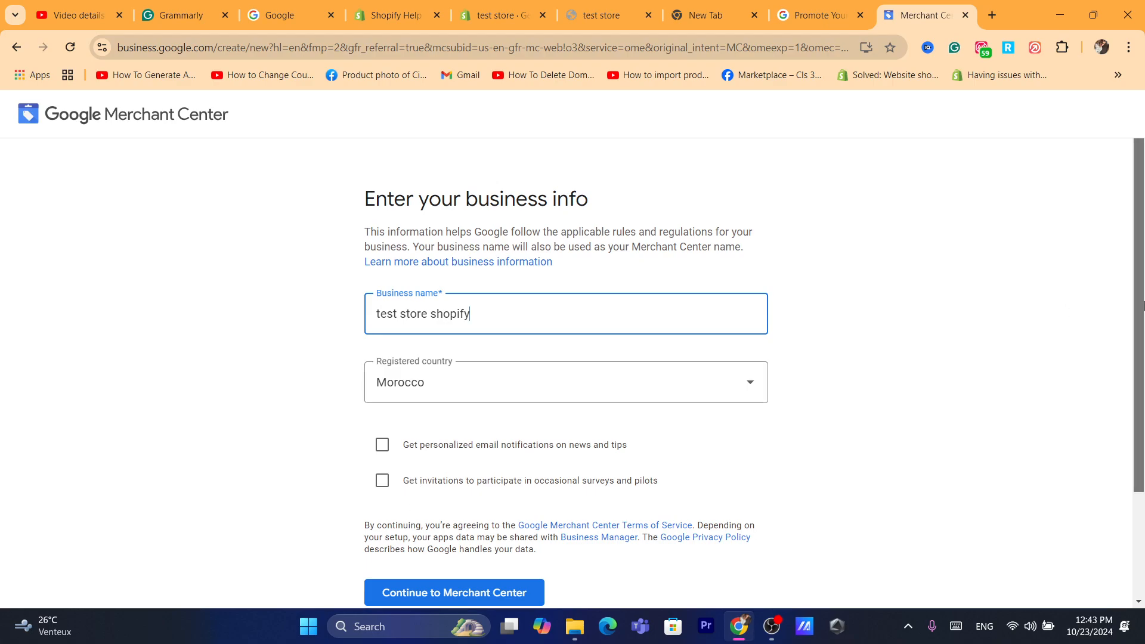
Keep Morocco as the registered country and submit the business info to continue to Merchant Center
scroll(539, 325, "down", 1)
left_click(507, 313)
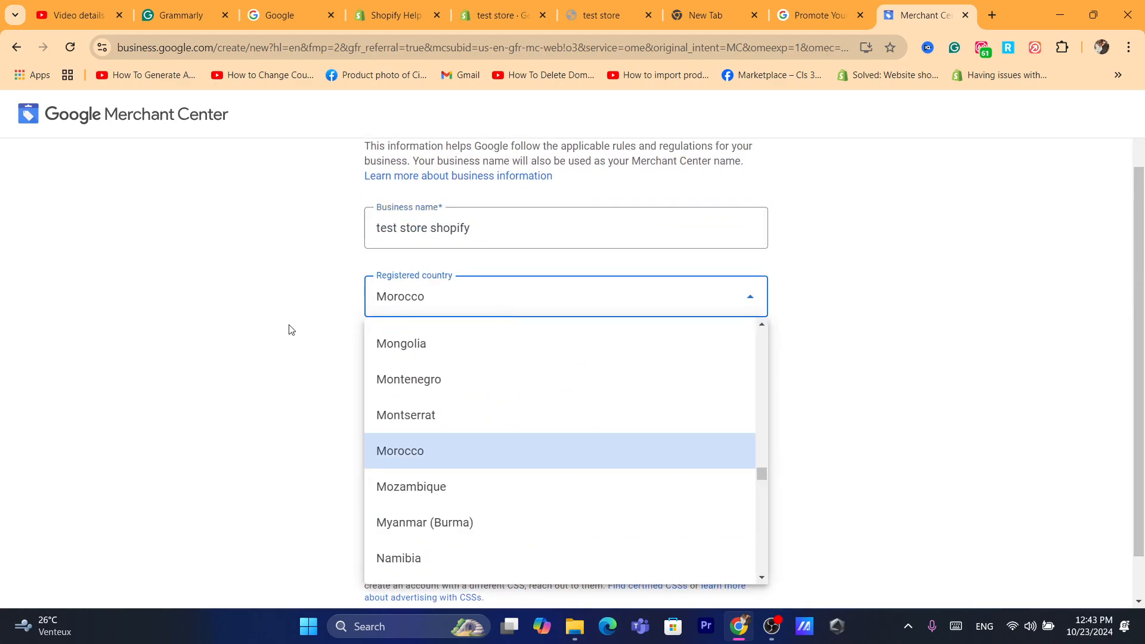
left_click(266, 332)
left_click(425, 514)
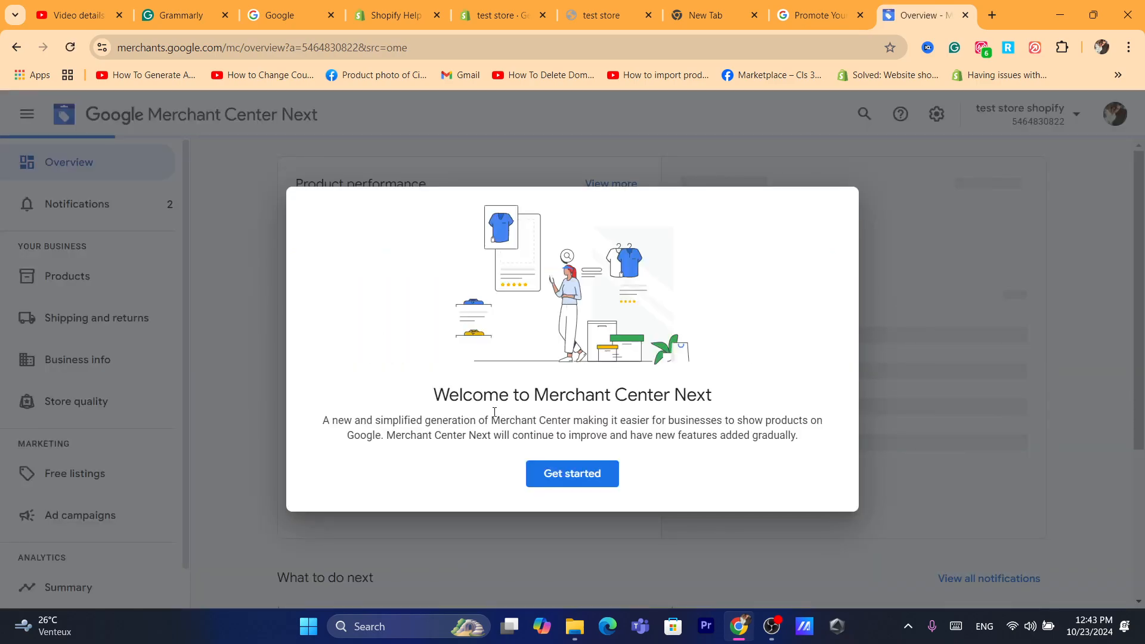
Read the Welcome to Merchant Center Next message and get started with the account
left_click_drag(499, 407, 624, 409)
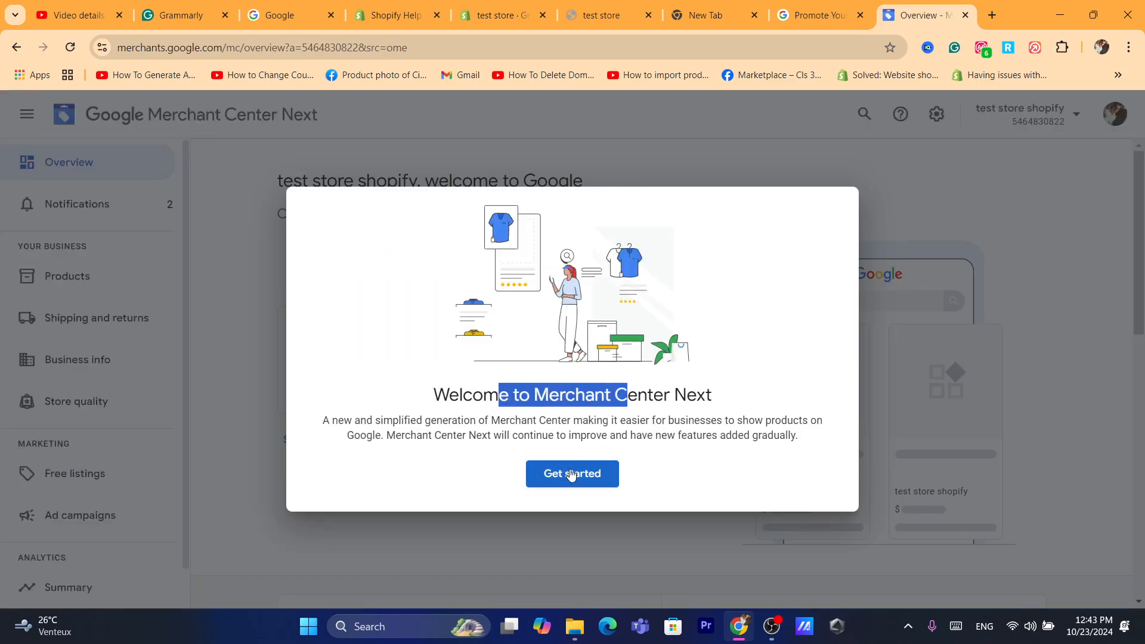
left_click(363, 414)
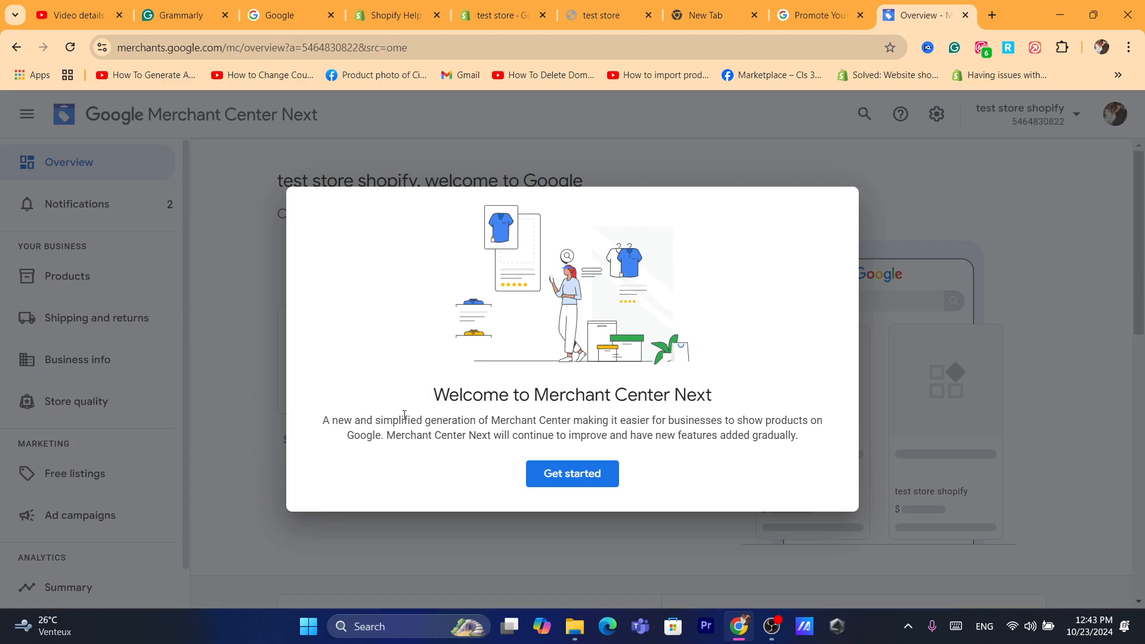
left_click_drag(404, 415, 677, 417)
left_click(581, 423)
left_click(724, 421)
left_click(582, 469)
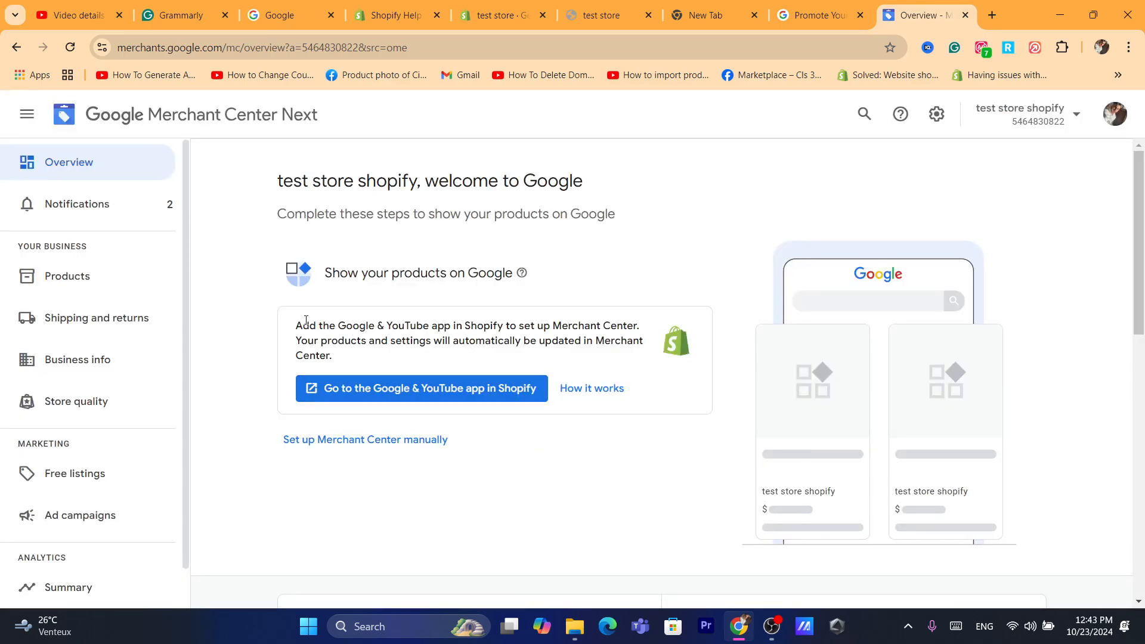
Read the instruction about adding the Google & YouTube app and go to that app in Shopify
left_click_drag(299, 321, 482, 331)
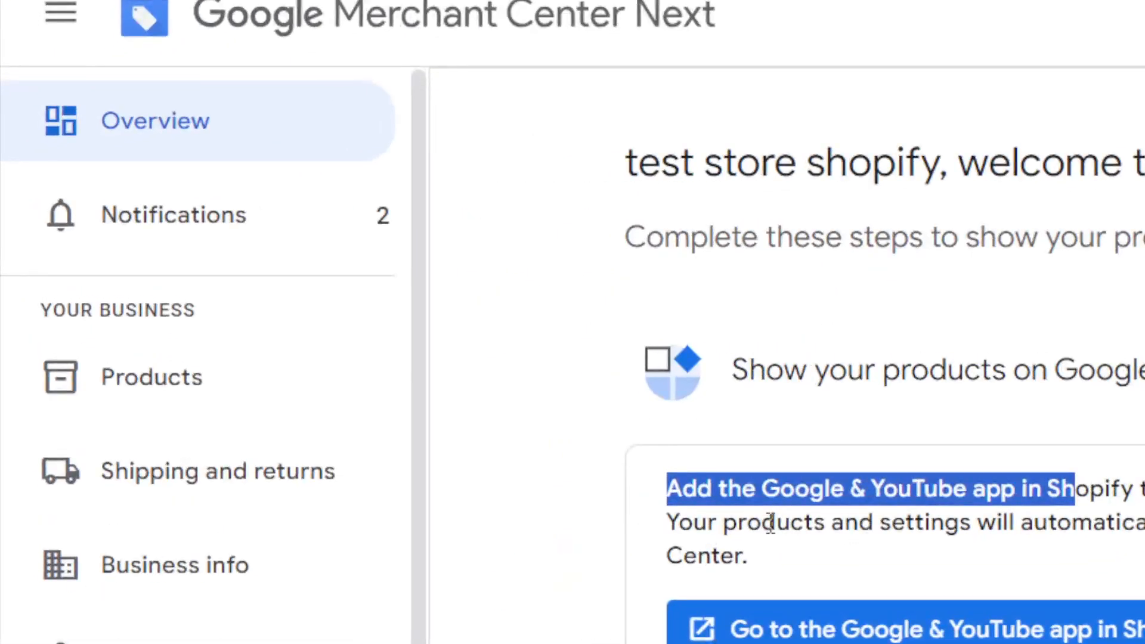
left_click(648, 489)
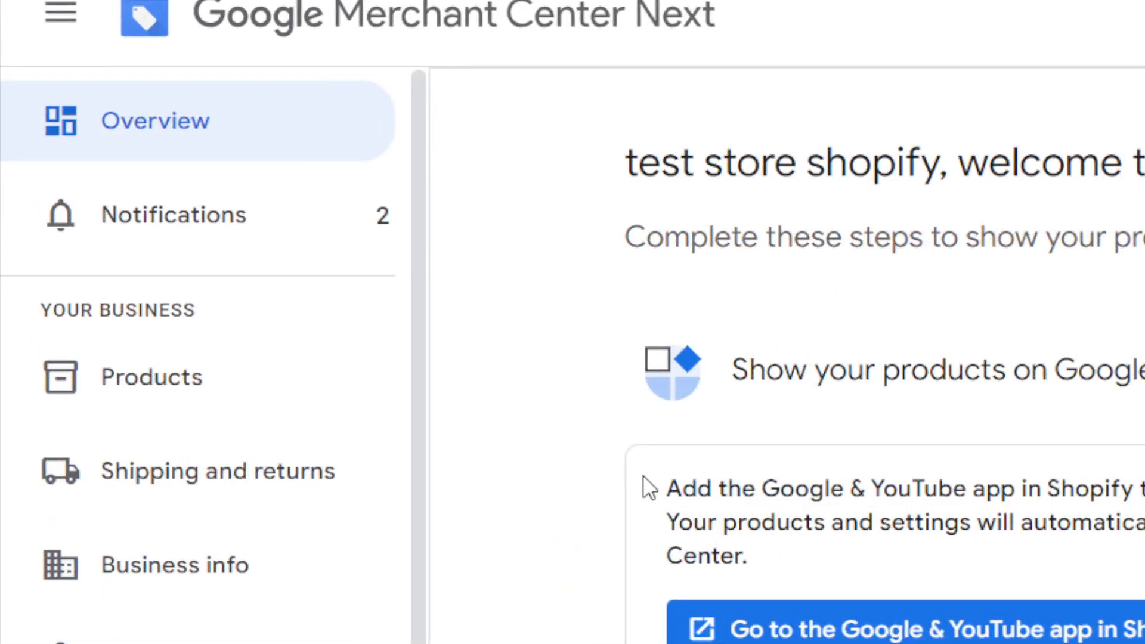
left_click_drag(649, 489, 856, 495)
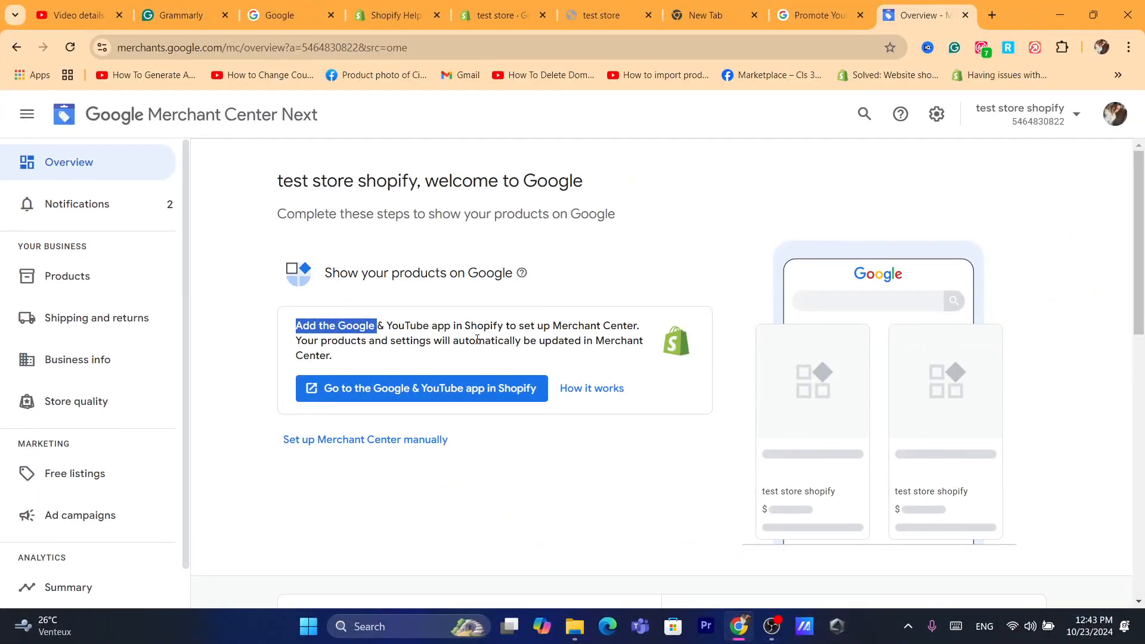
left_click(477, 339)
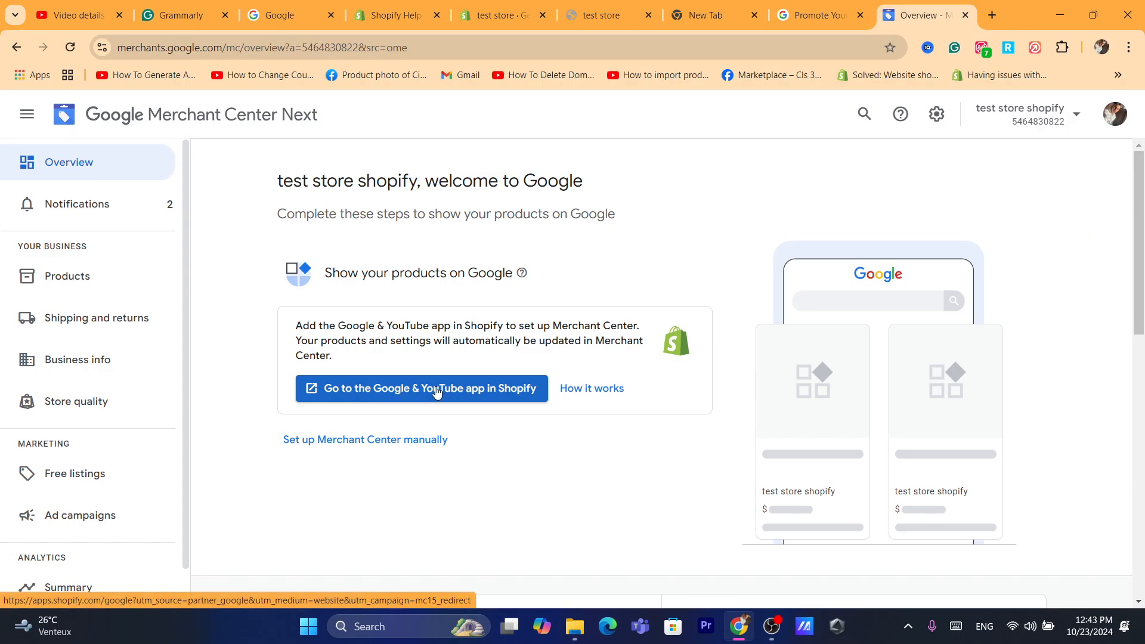
left_click(384, 392)
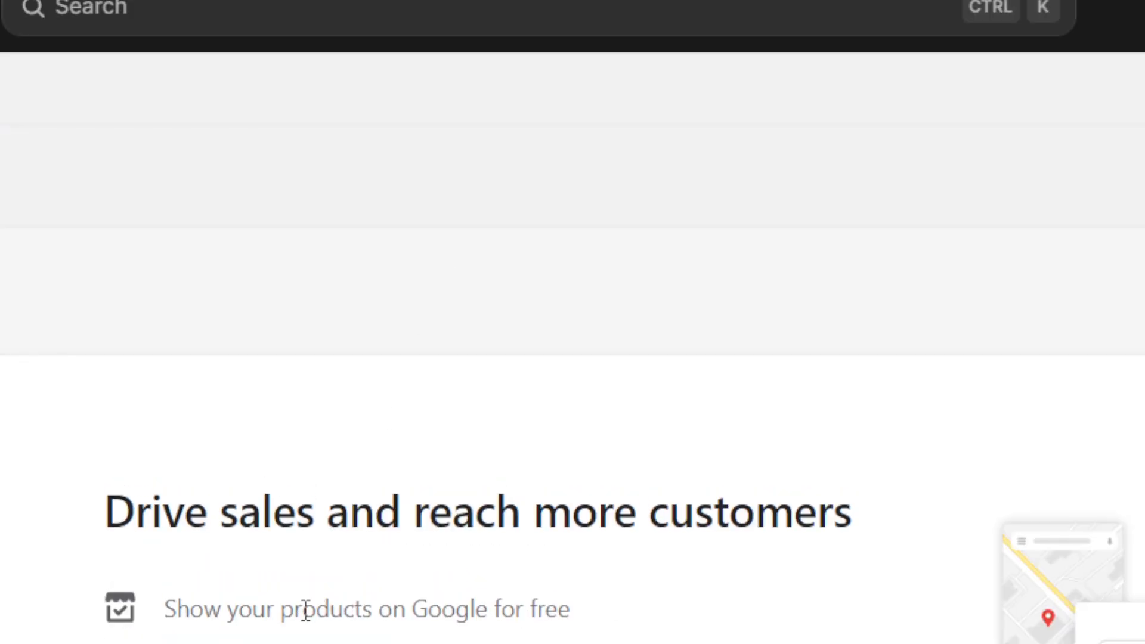
Connect a Google account to the Google & YouTube app and grant Google Channel by Shopify the requested access
left_click_drag(107, 480, 489, 494)
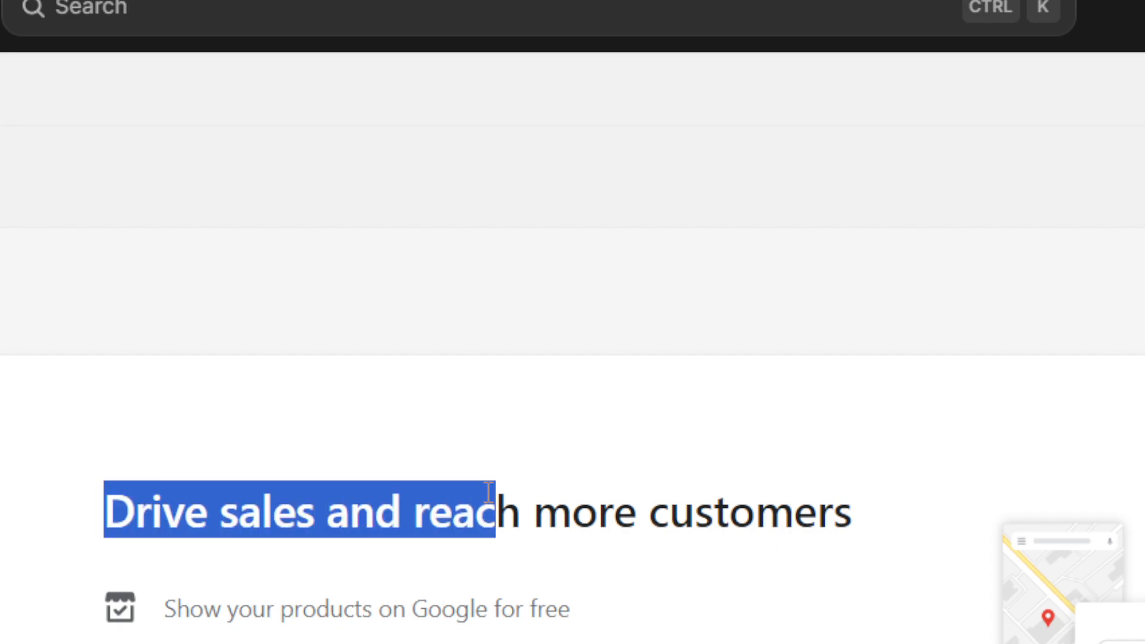
double_click(489, 494)
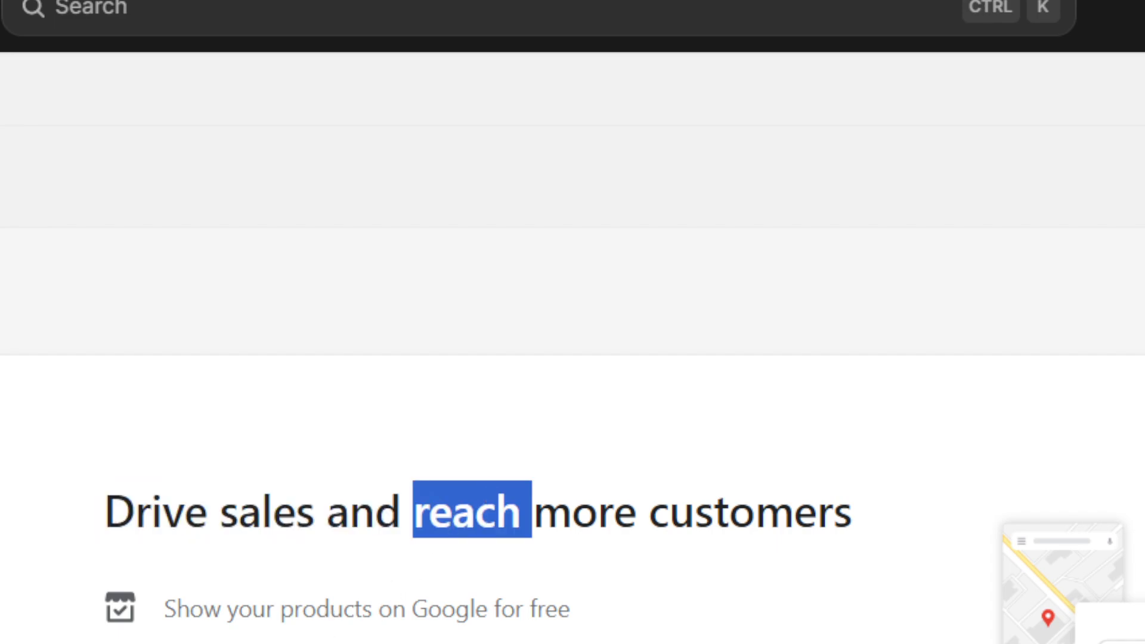
left_click(197, 642)
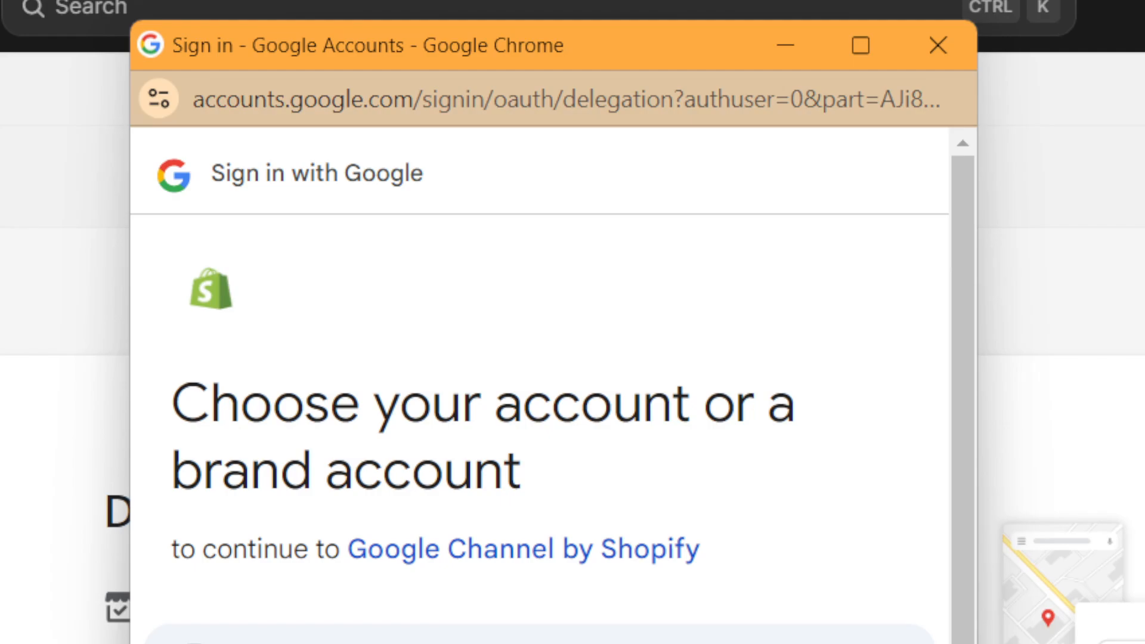
left_click(345, 640)
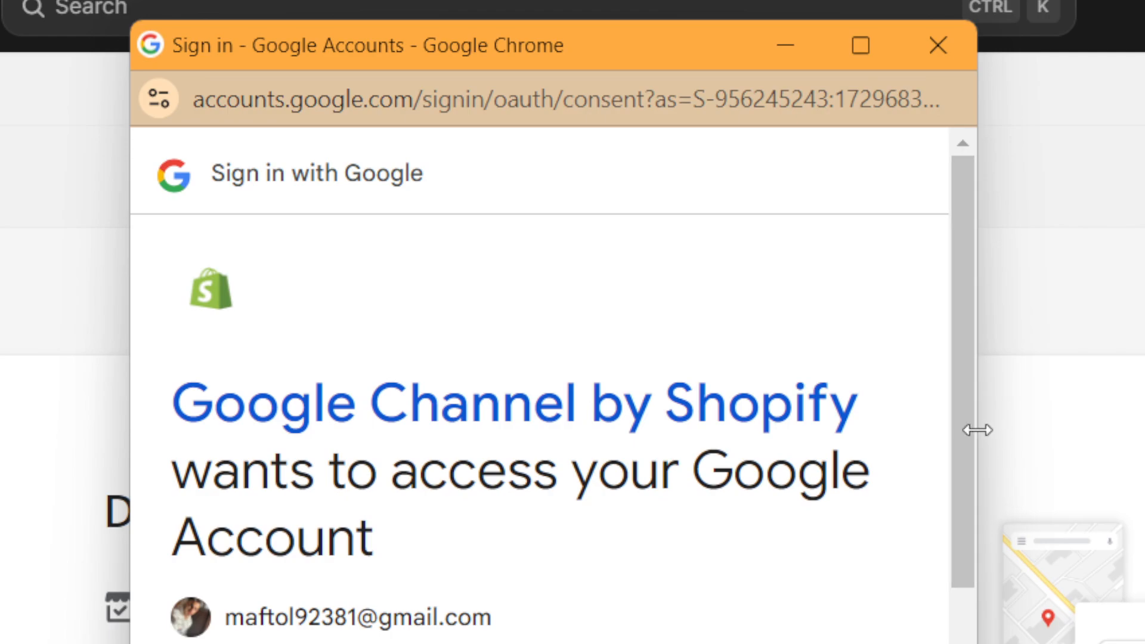
left_click_drag(967, 438, 967, 643)
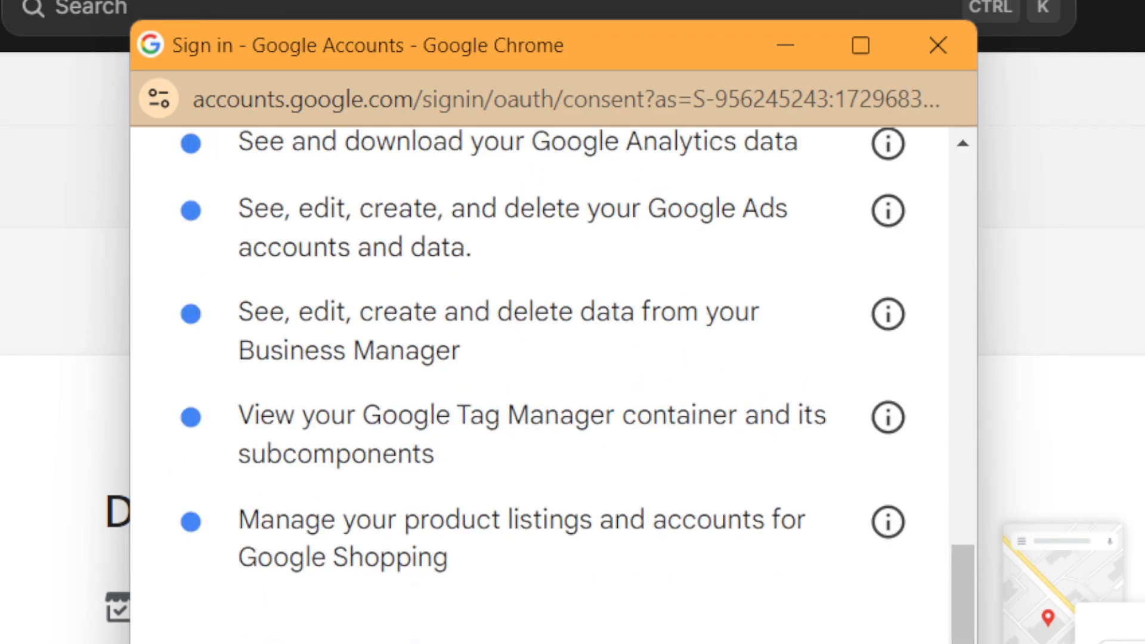
left_click(685, 642)
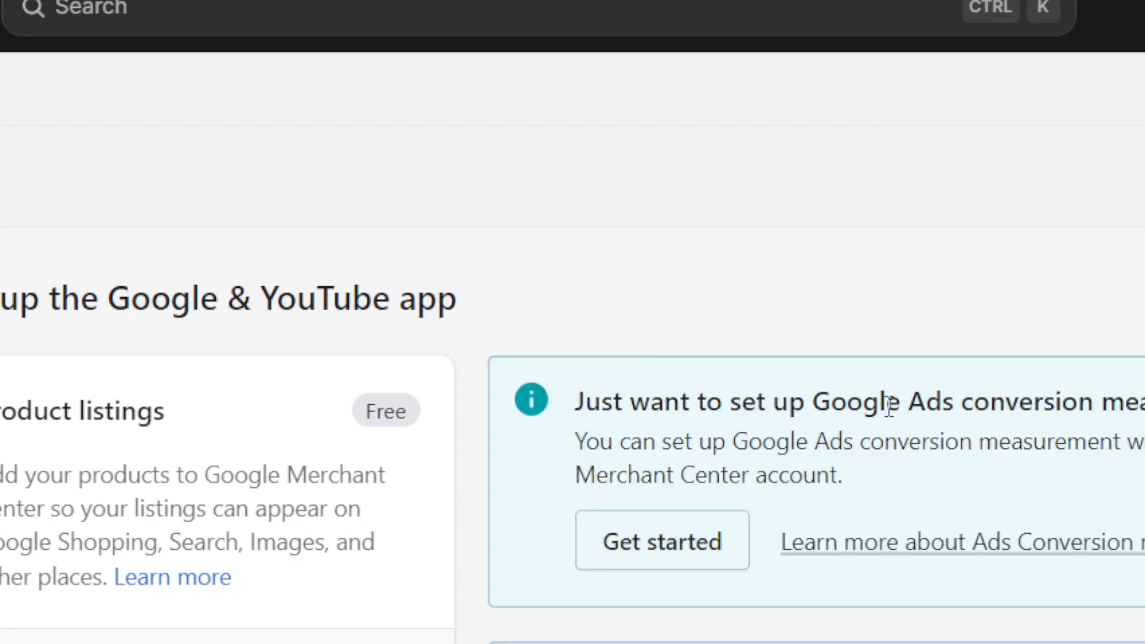
Turn on email updates from the Google & YouTube app in the app setup
scroll(572, 436, "down", 6)
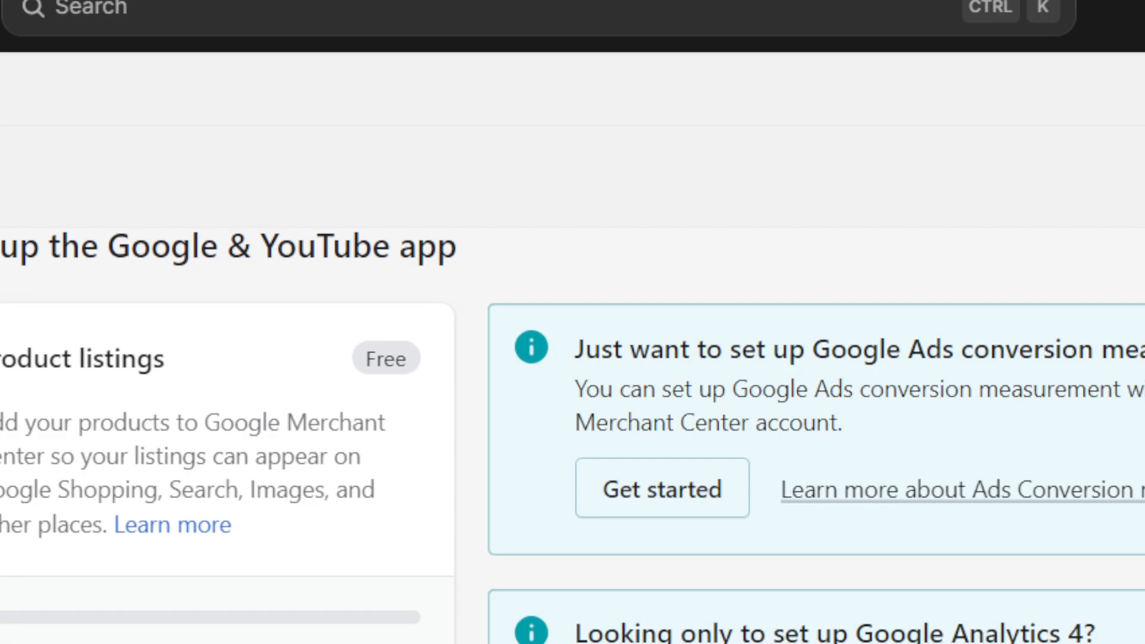
scroll(685, 519, "down", 6)
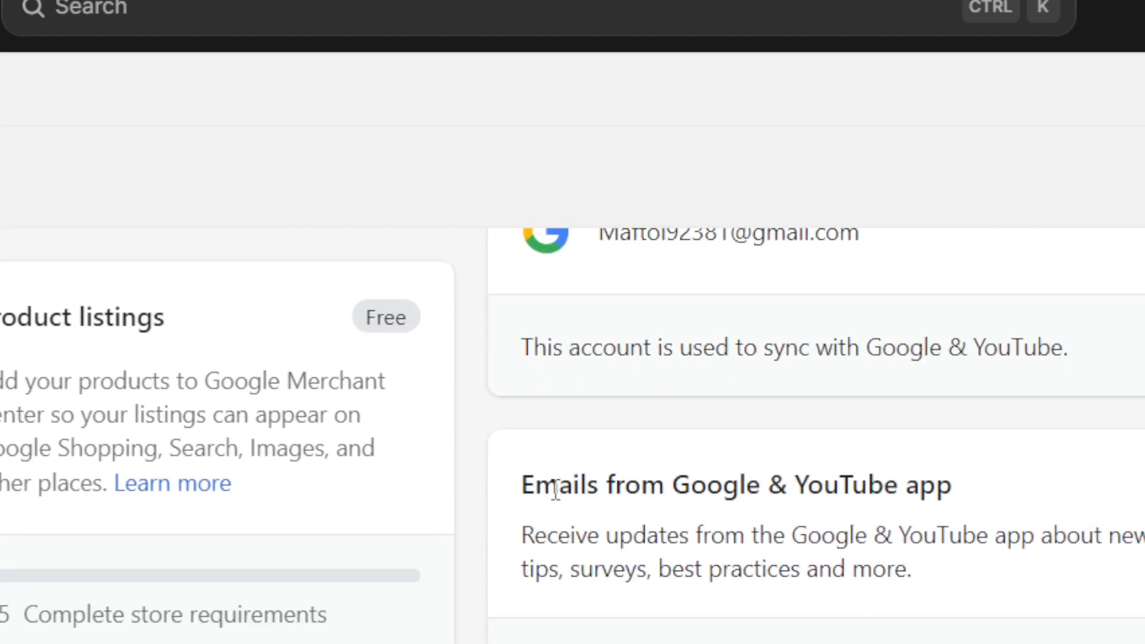
left_click_drag(559, 484, 860, 484)
left_click(860, 484)
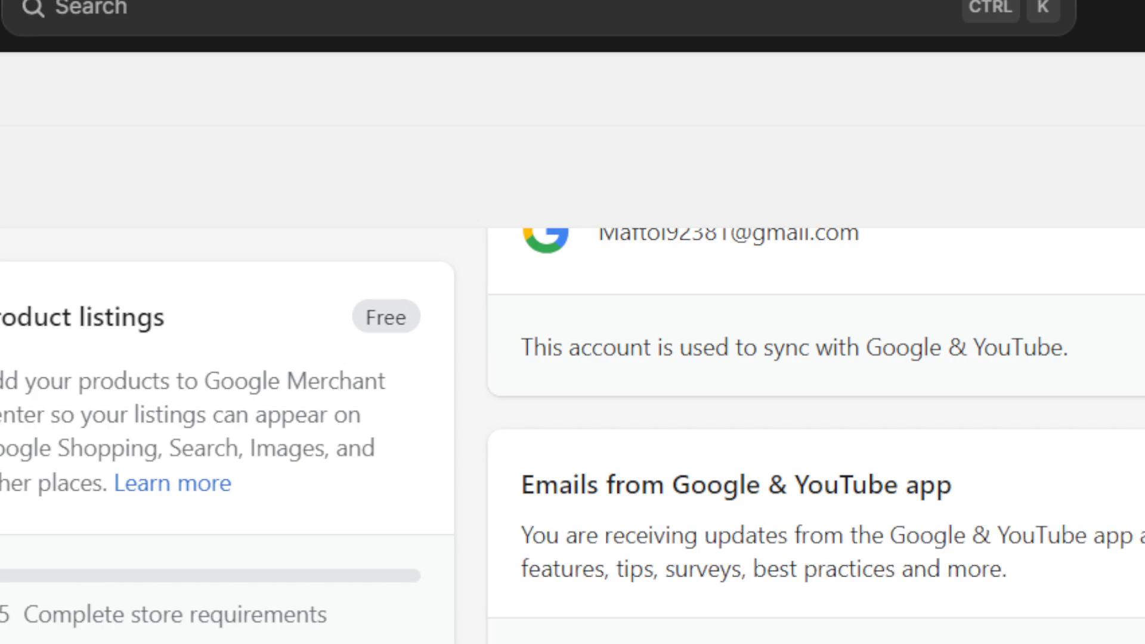
Review the store requirements checklist, opening the valid payment method item and checking the requirement to remove the online store password
scroll(805, 560, "down", 5)
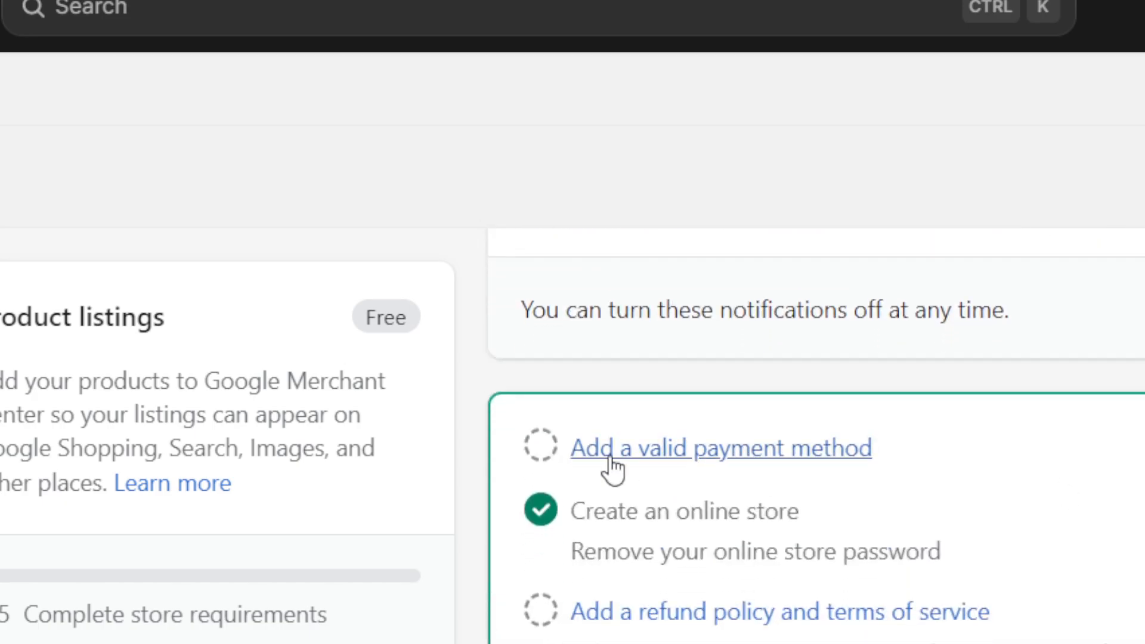
left_click(719, 465)
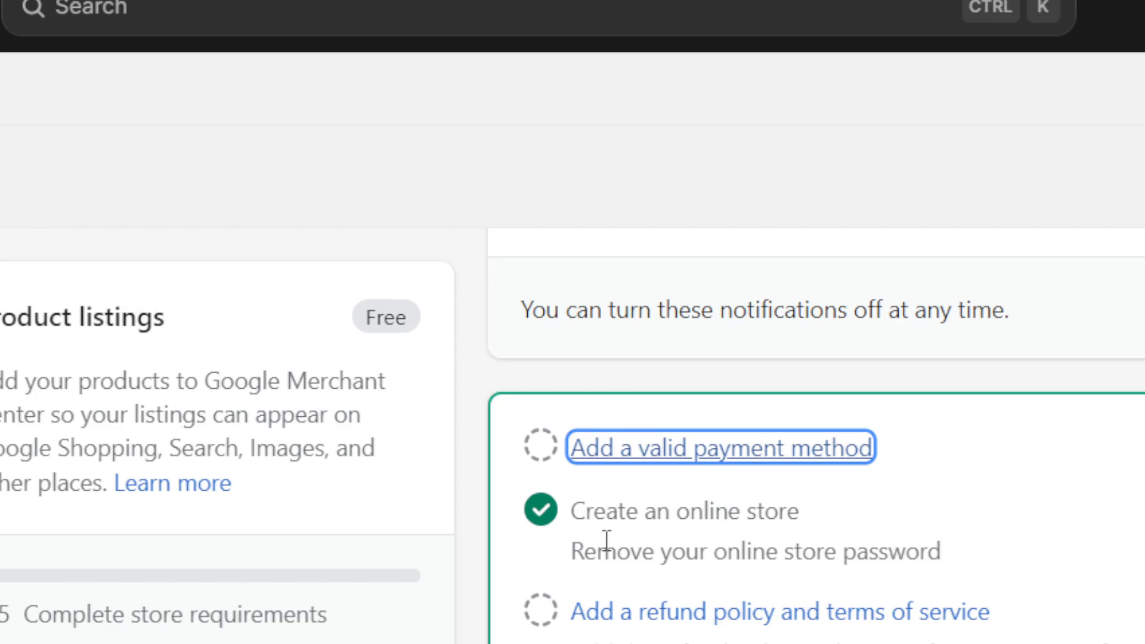
left_click(564, 559)
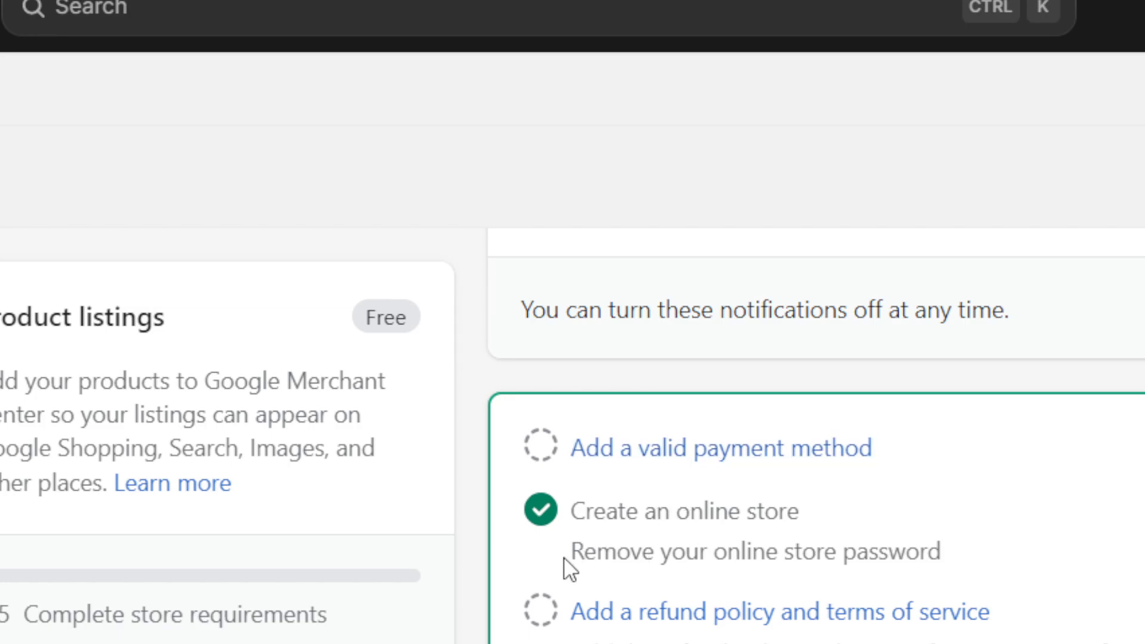
left_click_drag(564, 558, 943, 543)
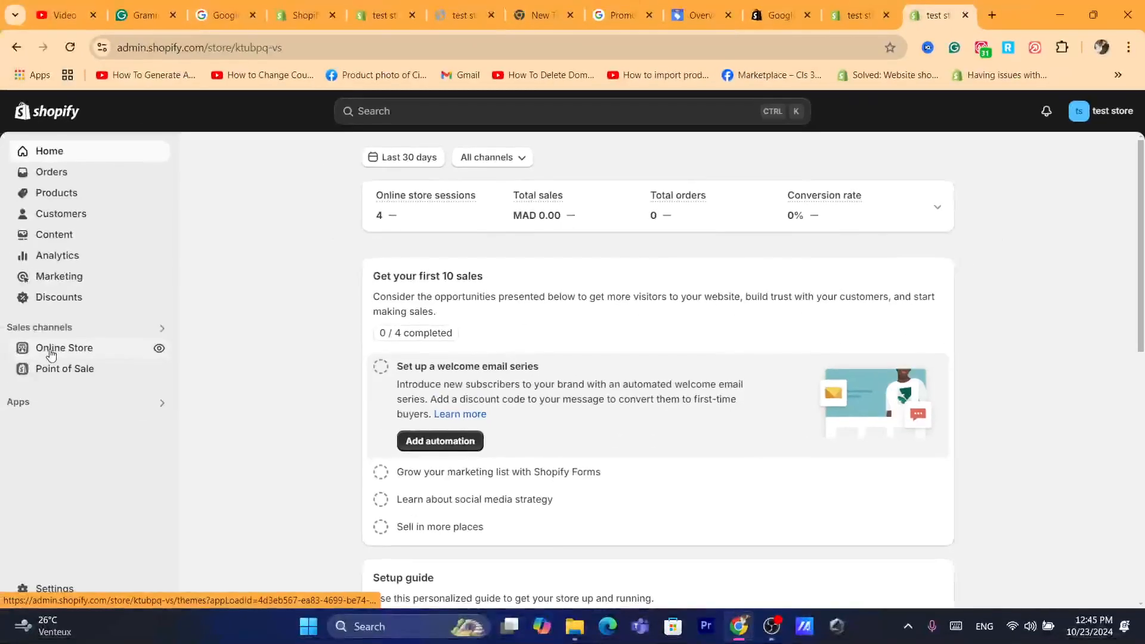
In the online store preferences, turn off password-restricted visitor access, clear the store password, and save
left_click(59, 348)
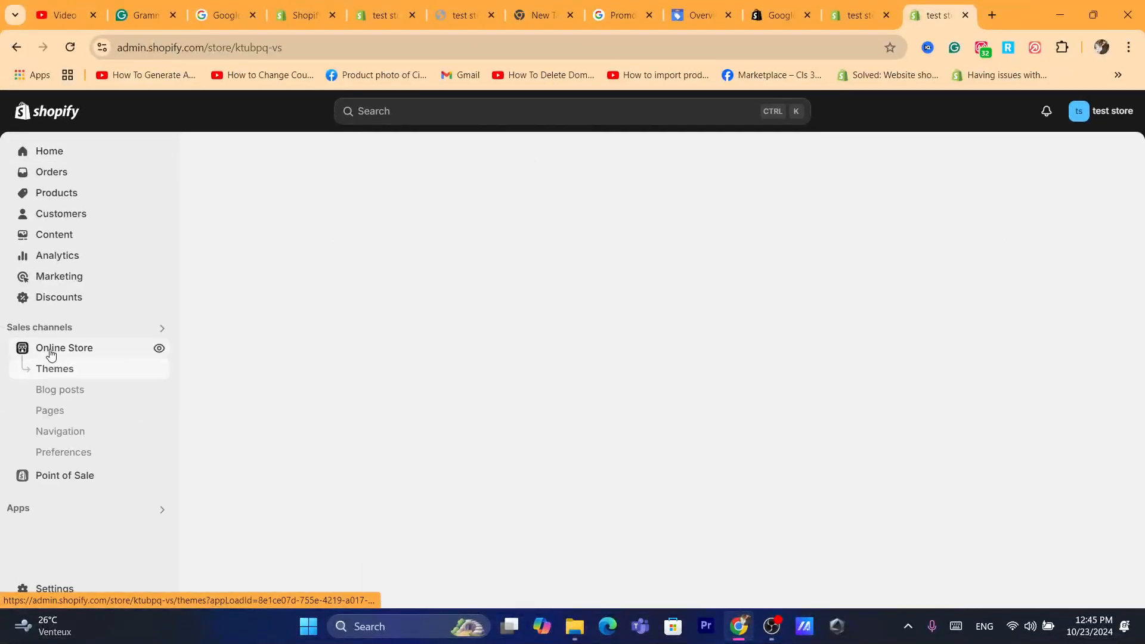
left_click(60, 453)
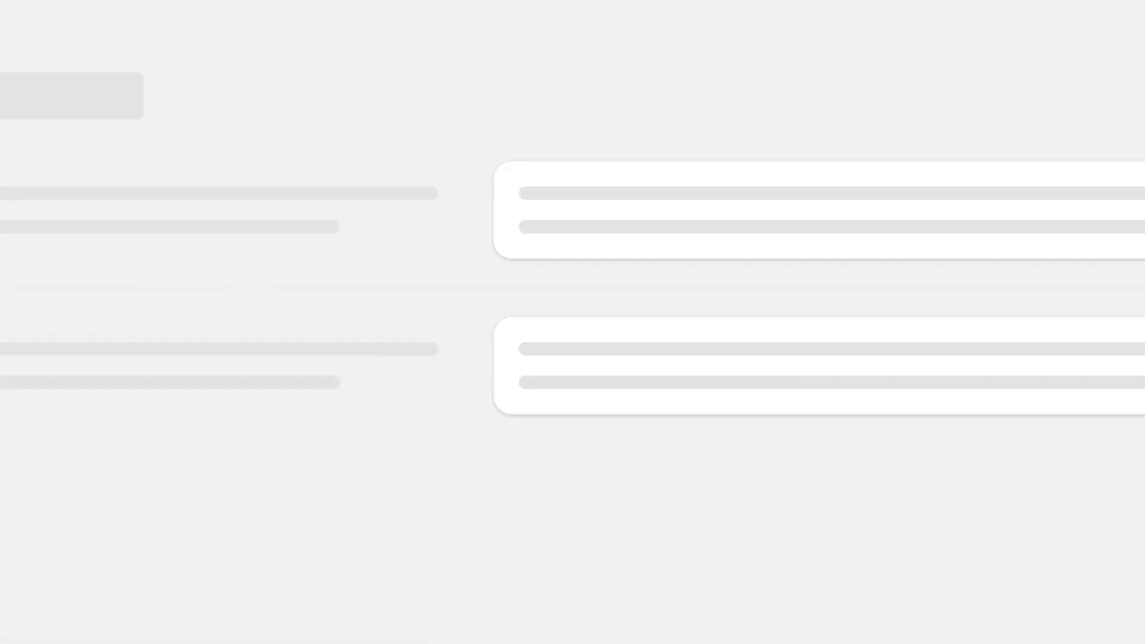
scroll(736, 485, "down", 15)
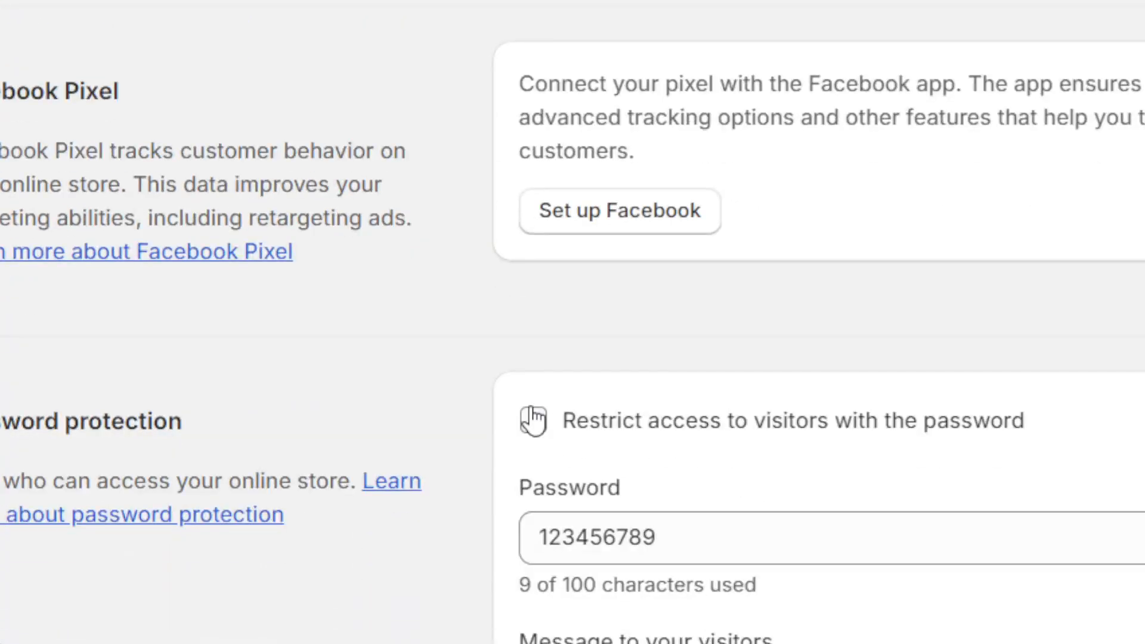
left_click(532, 420)
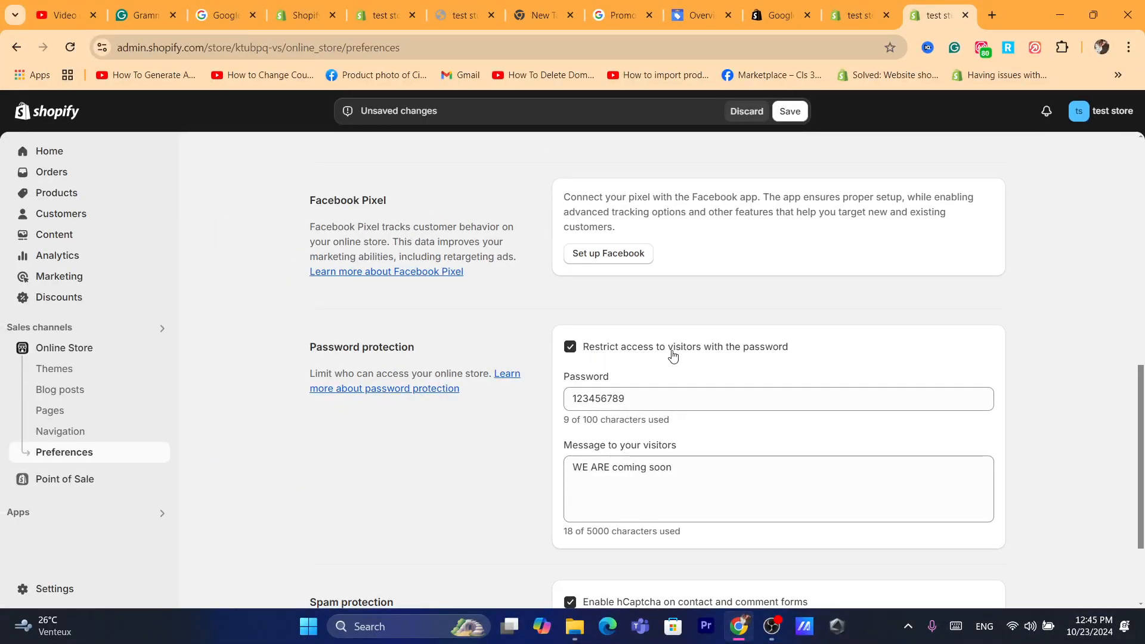
left_click(570, 347)
double_click(608, 386)
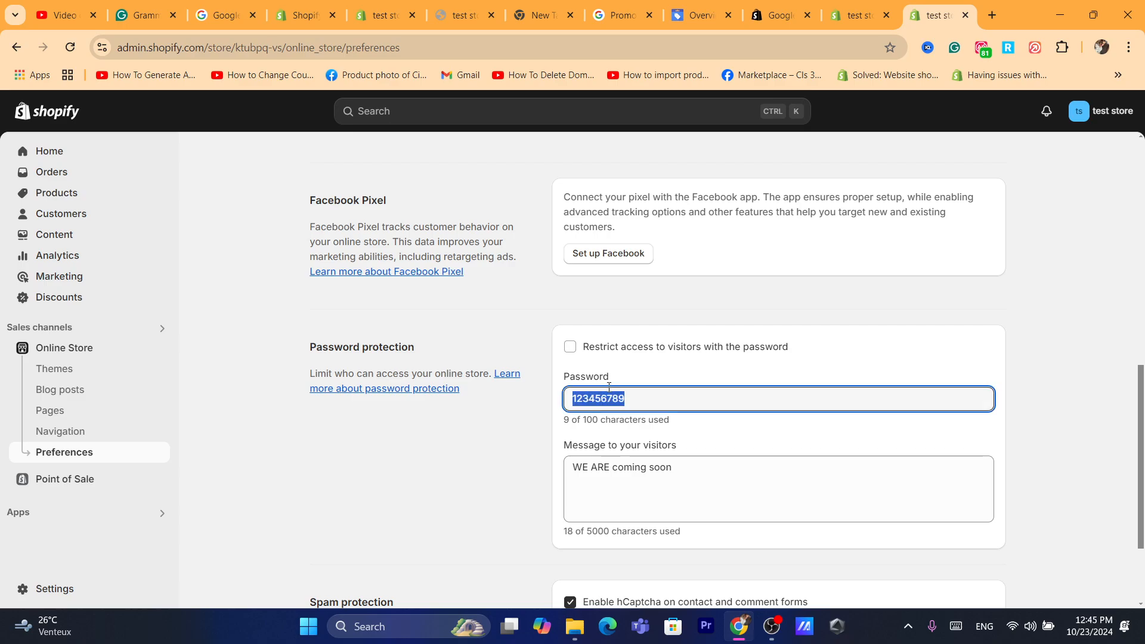
key("BackSpace")
left_click(789, 112)
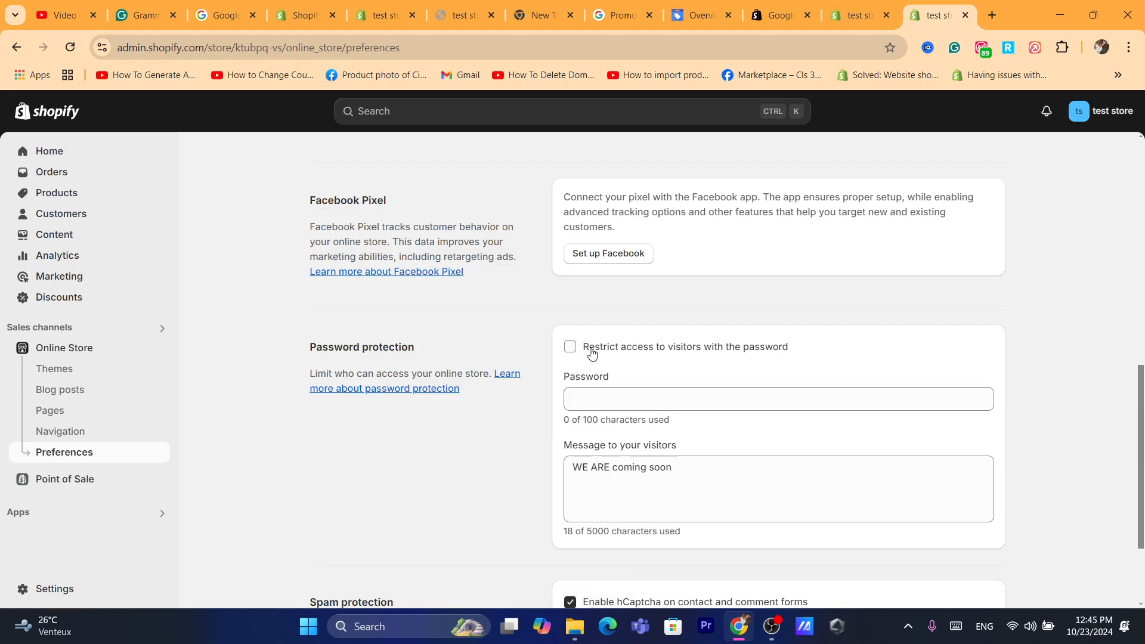
left_click(542, 40)
type("s")
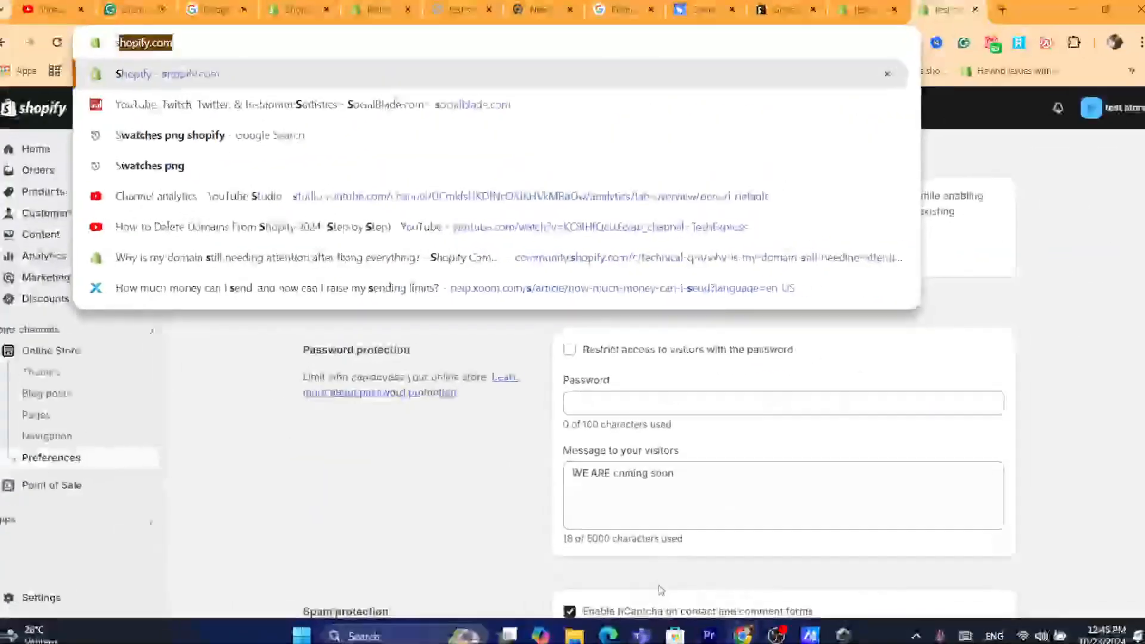
key("Return")
Return to the Google & YouTube app setup with the store requirements checklist
left_click(808, 6)
left_click(858, 15)
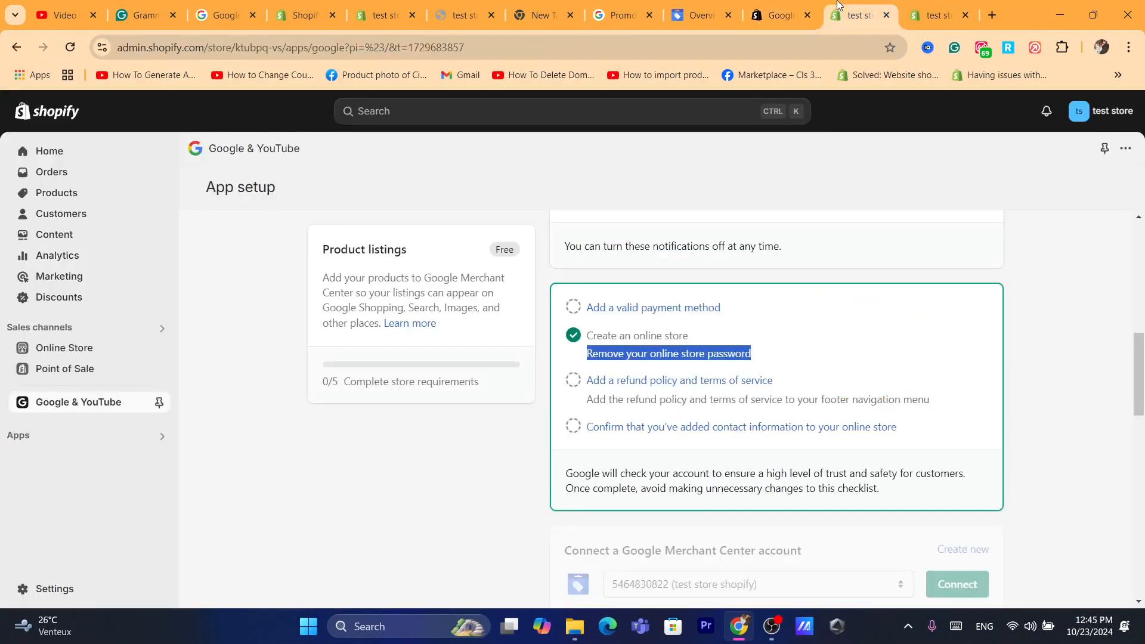
Open the refund policy requirement and publish a return and refund policy with the text "refund policies"
left_click(824, 312)
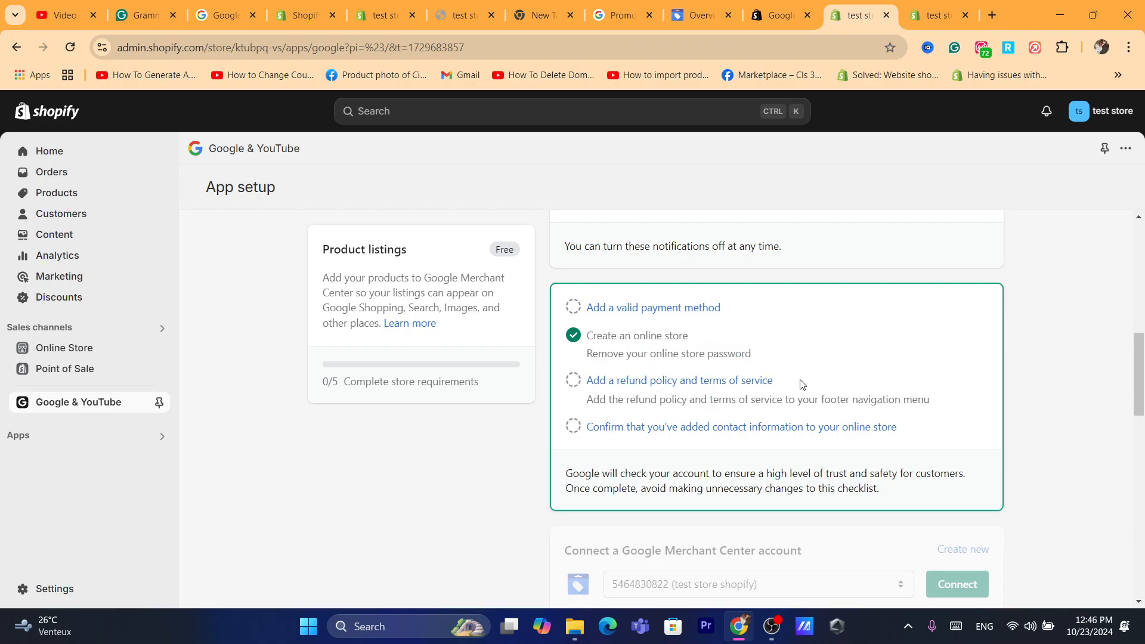
left_click(648, 386)
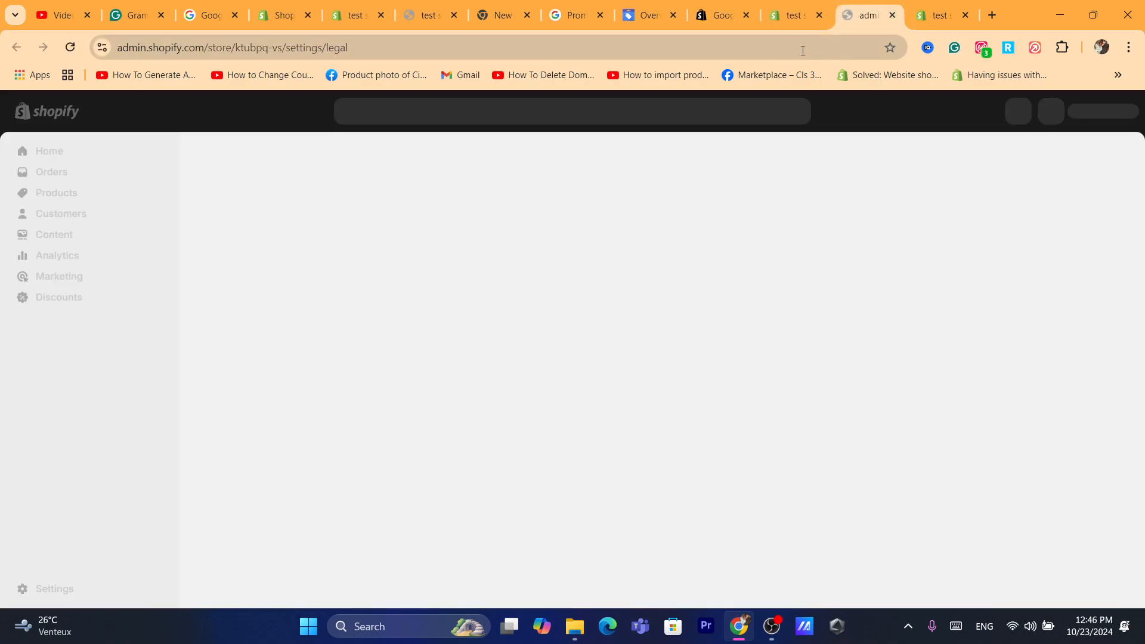
left_click(803, 50)
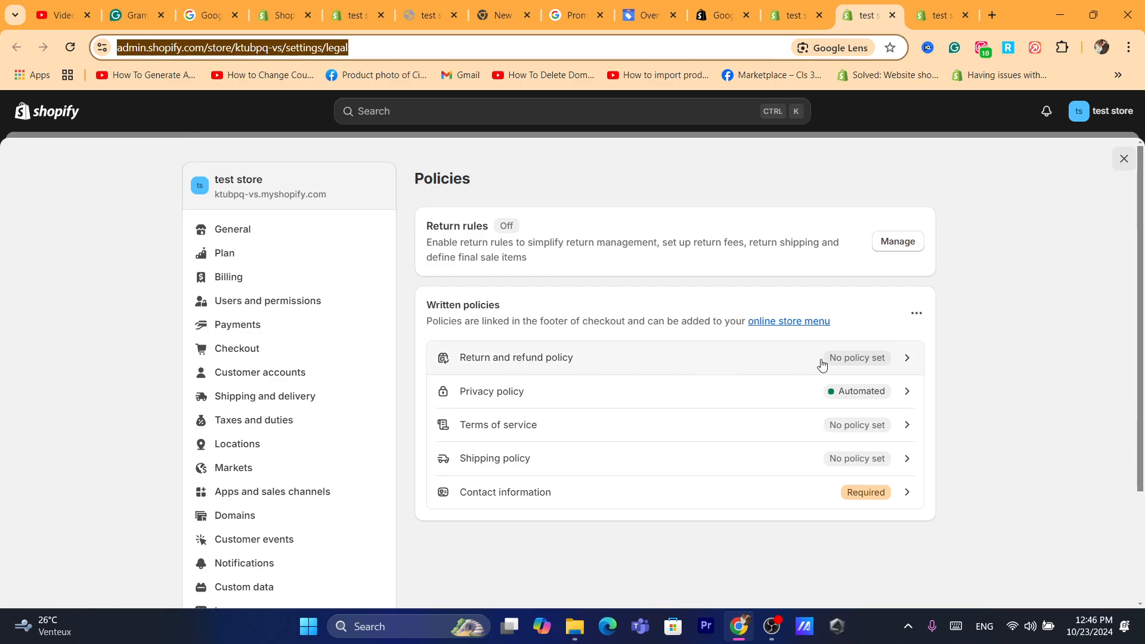
left_click(700, 359)
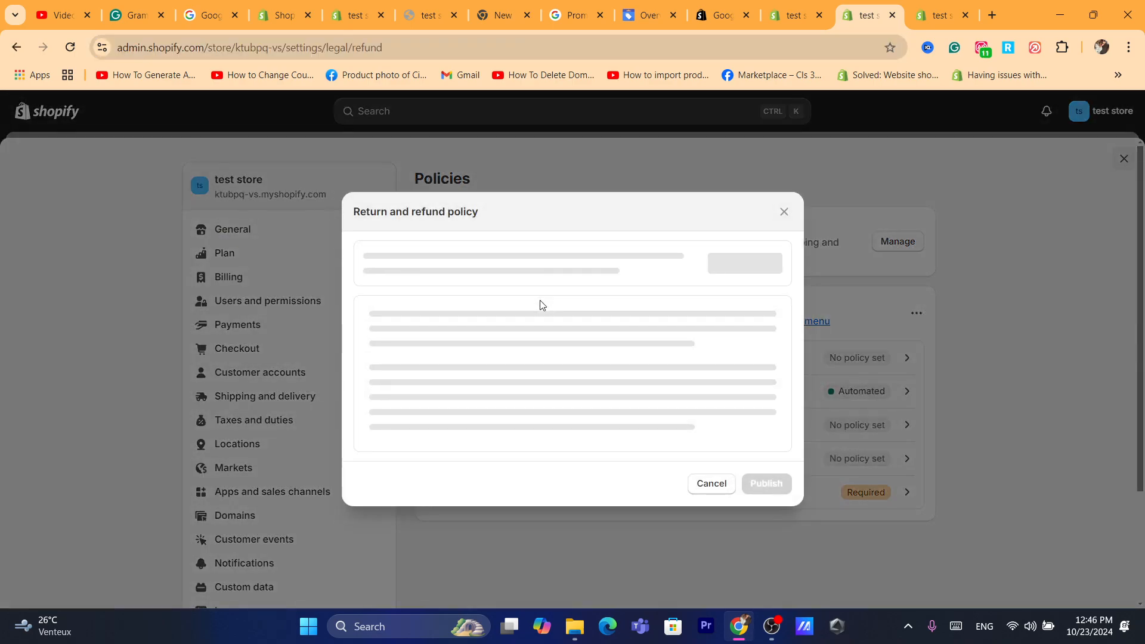
left_click(469, 369)
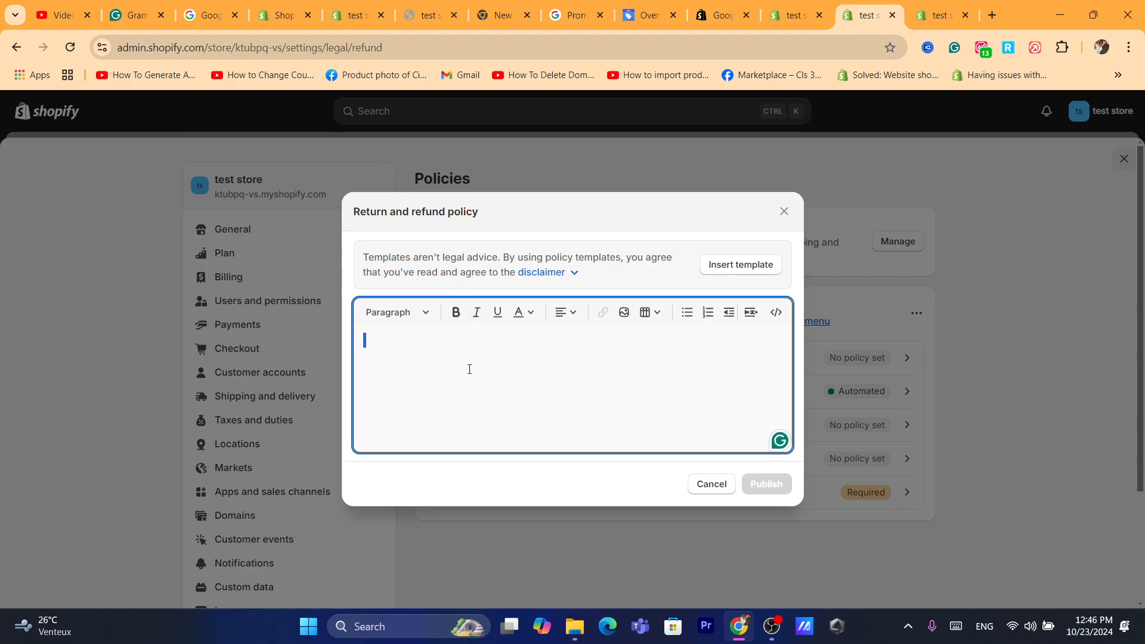
type("ref")
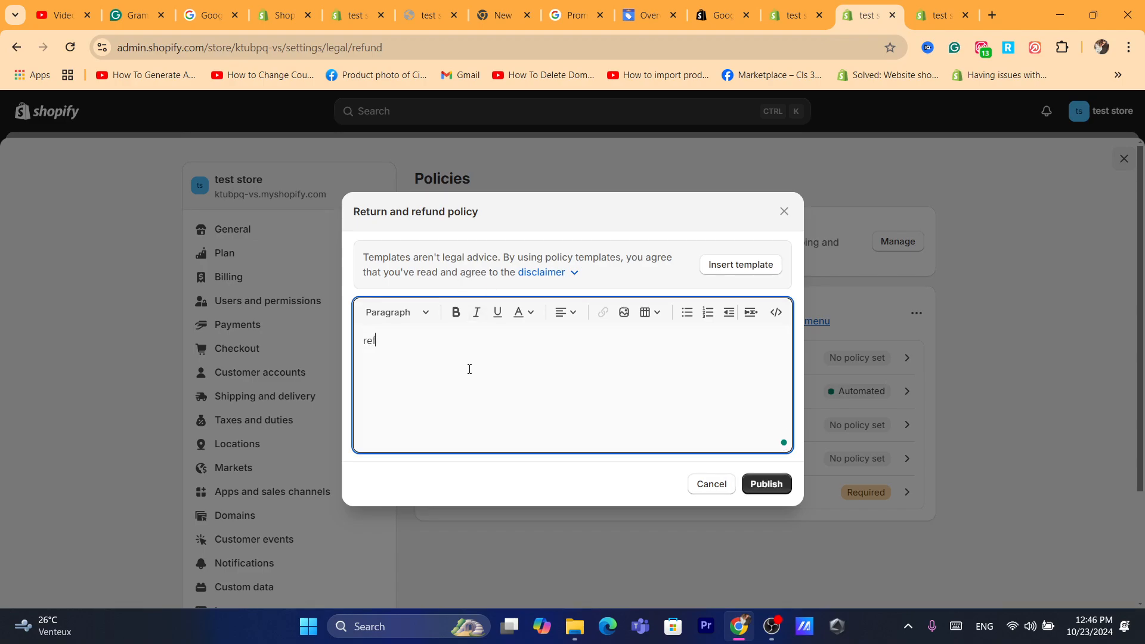
type("und policies")
left_click(757, 490)
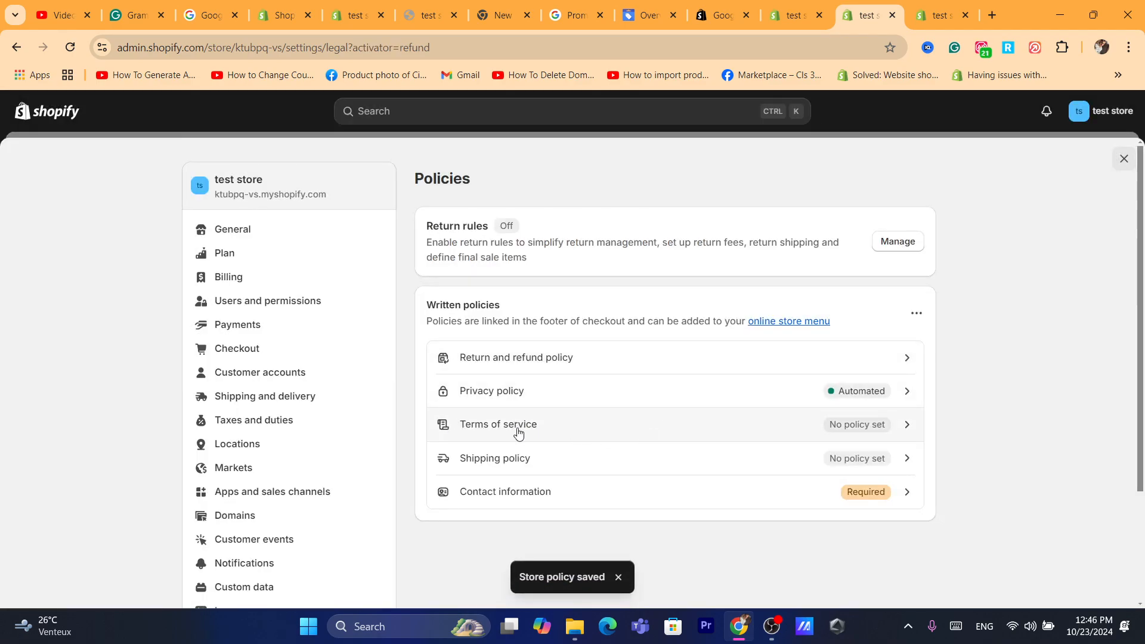
left_click(820, 4)
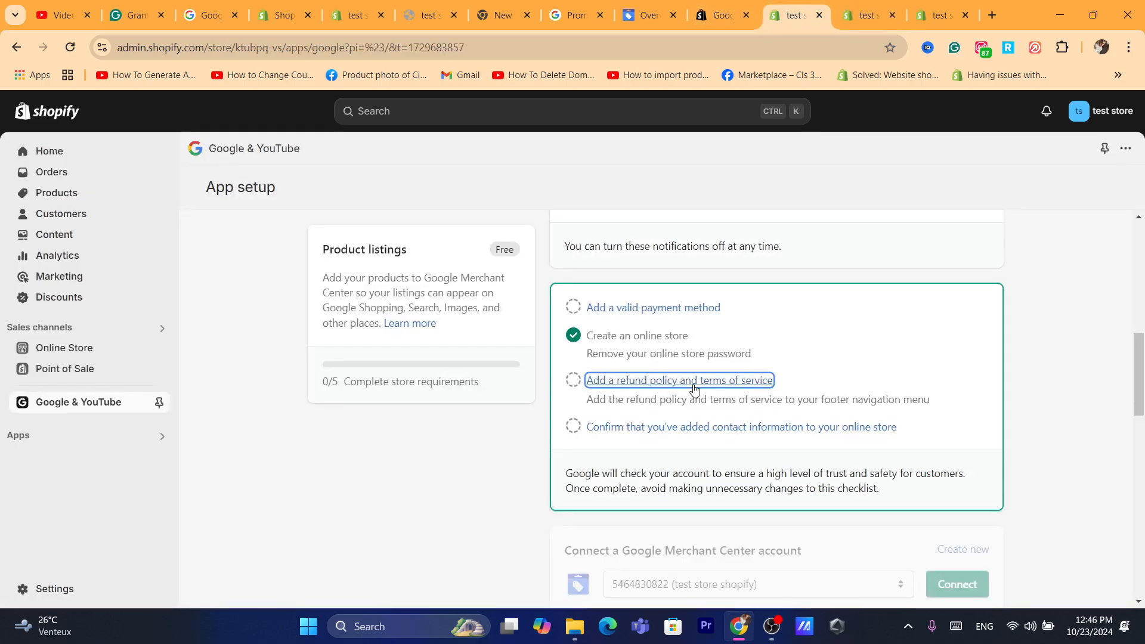
left_click(641, 388)
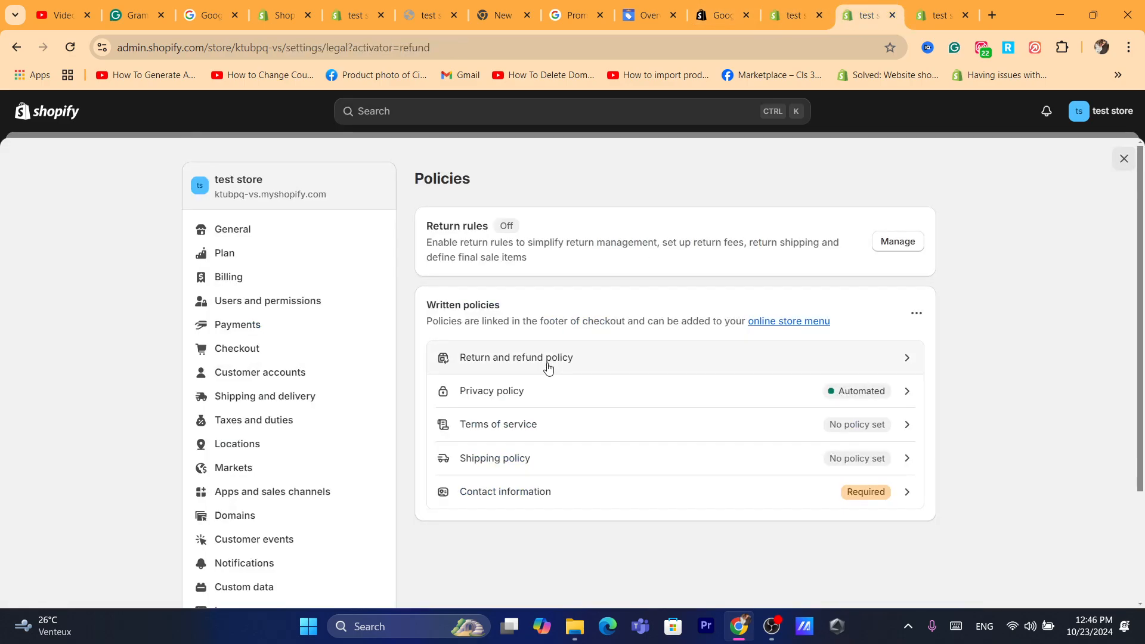
left_click(491, 427)
left_click(490, 344)
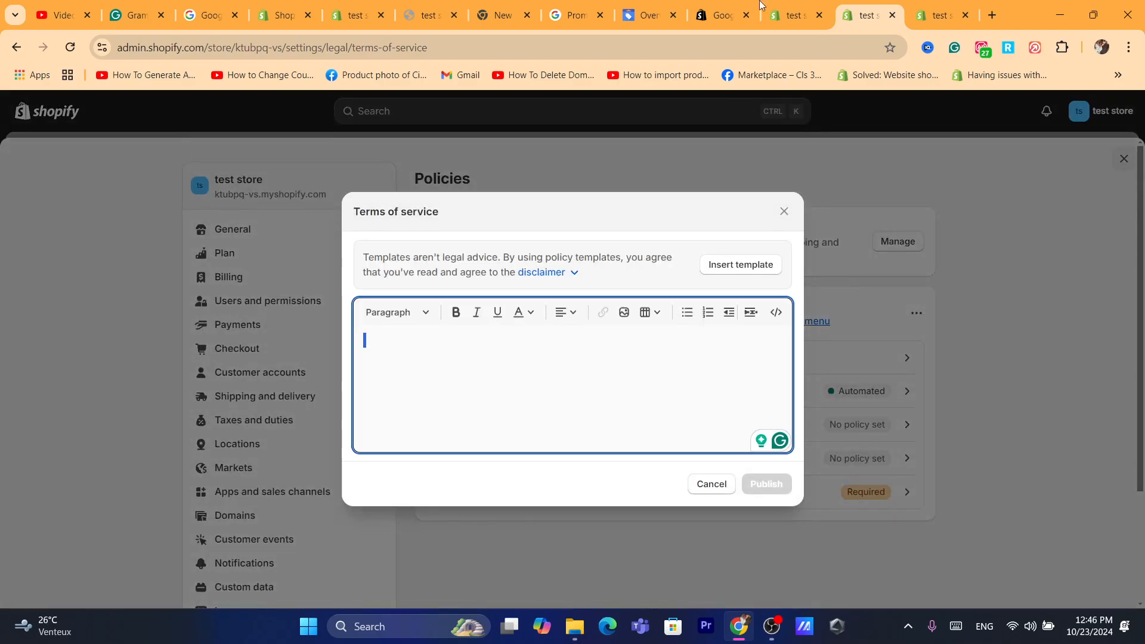
In the store requirements checklist, confirm that contact information has been added to the online store
left_click(799, 6)
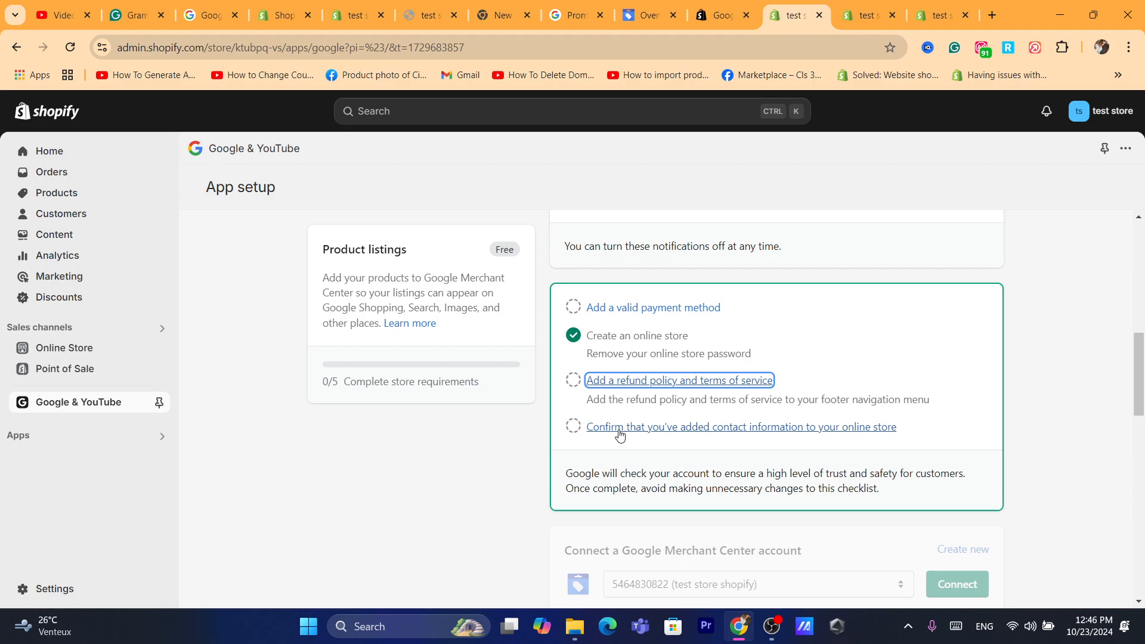
left_click(685, 435)
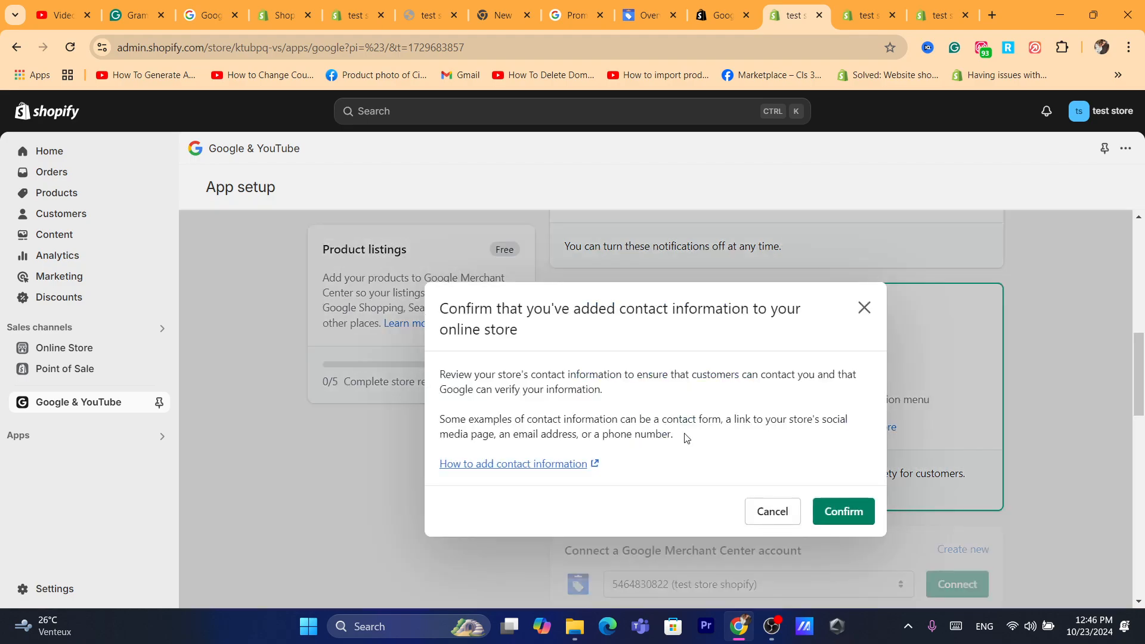
left_click(845, 512)
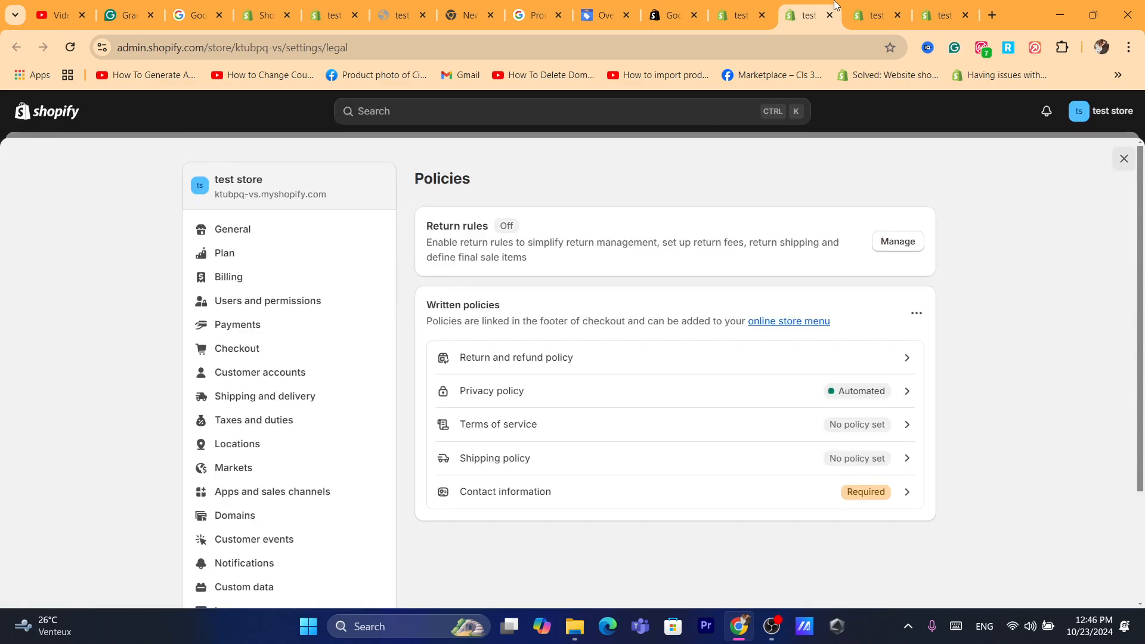
Publish a terms of service policy with the placeholder text "hajahahhshs" in the store's written policies
left_click(594, 423)
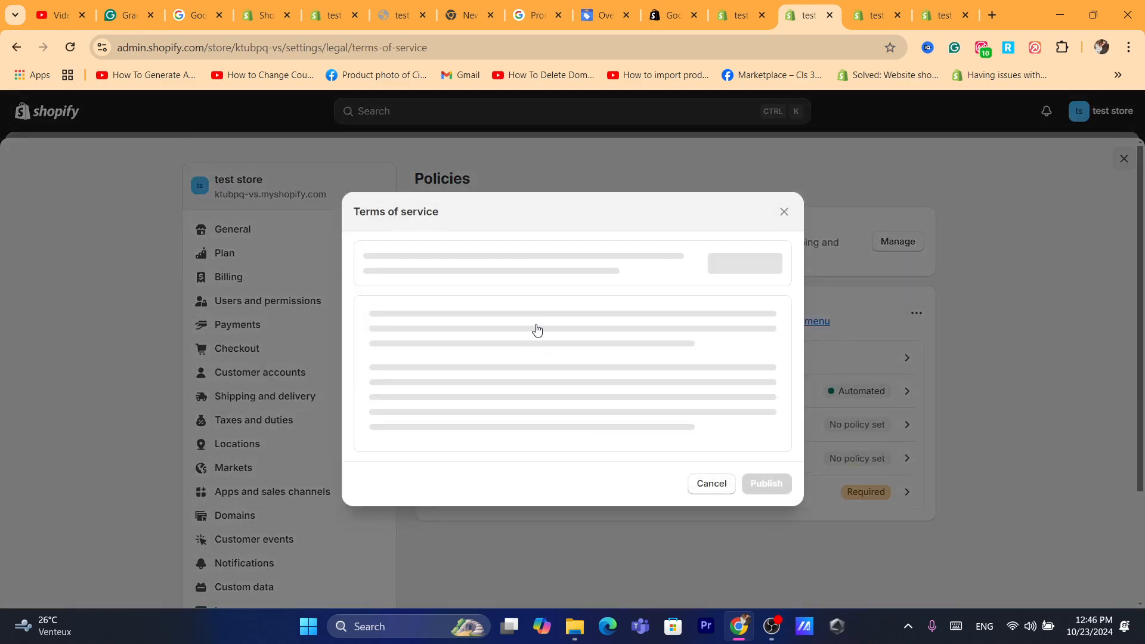
type("hajahahhshs")
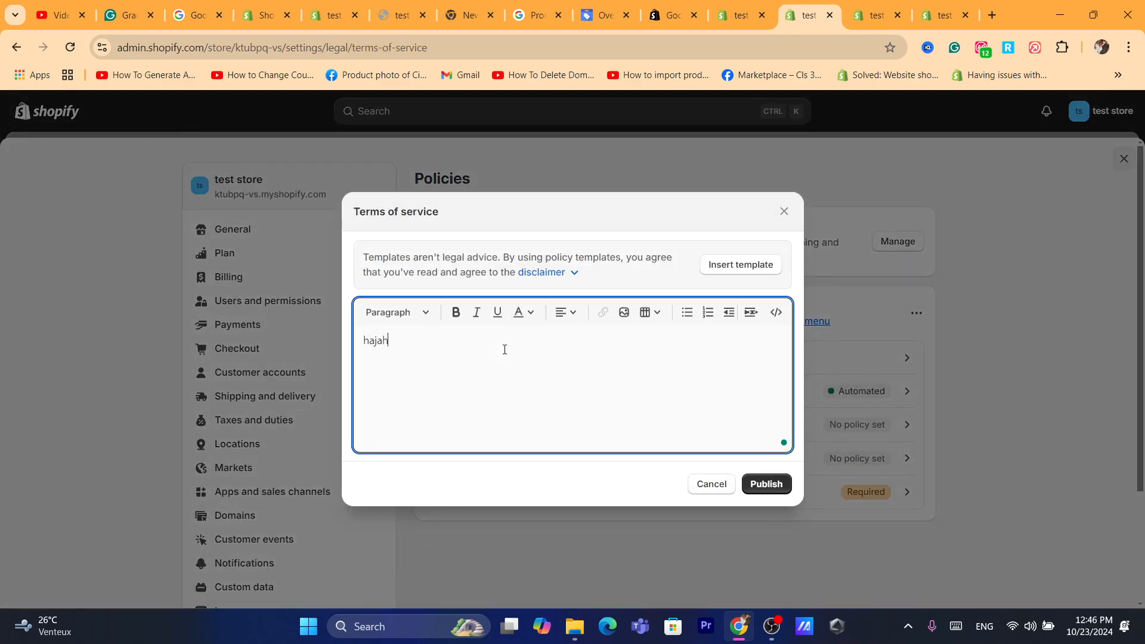
left_click(769, 483)
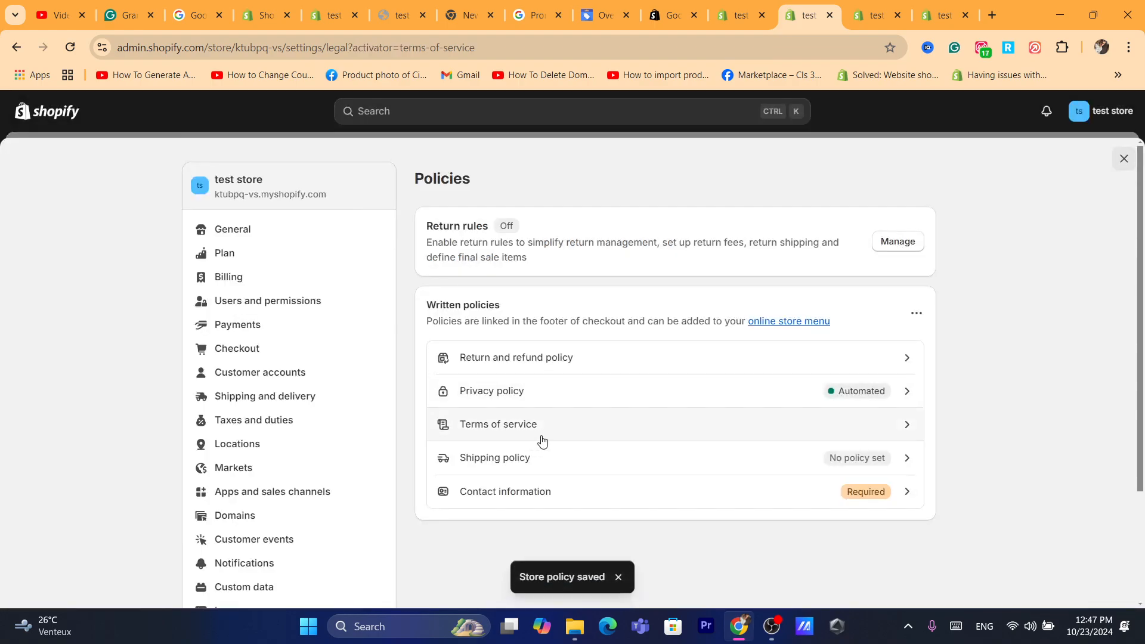
Publish a shipping policy with the text "shipping policy 30 days free shippping"
left_click(526, 468)
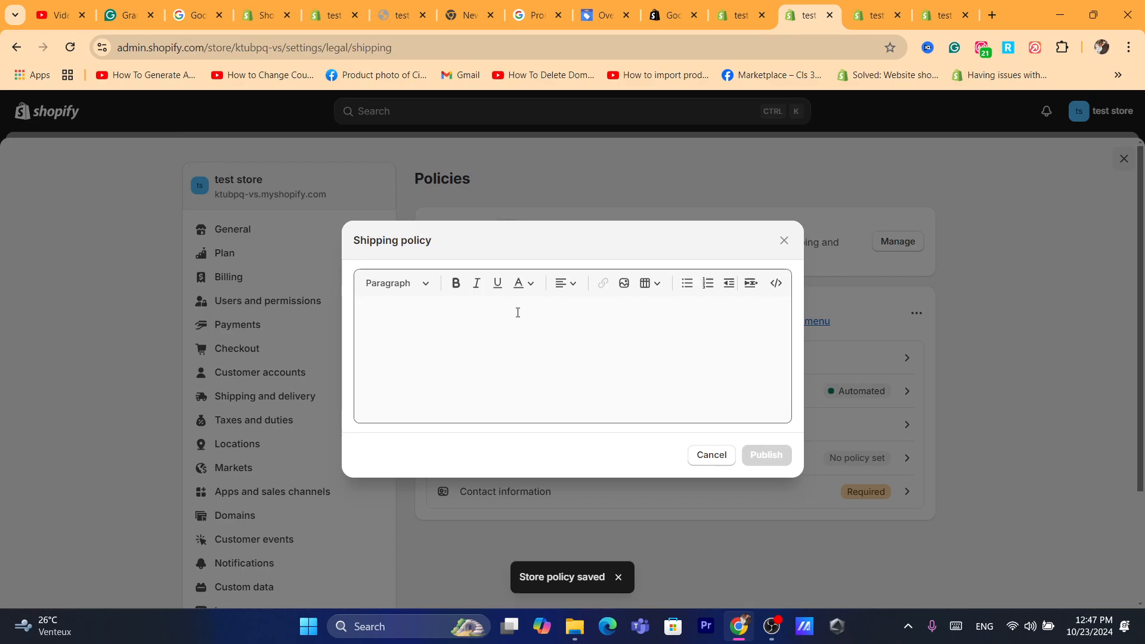
left_click(447, 343)
type("sh")
key("BackSpace")
key("BackSpace")
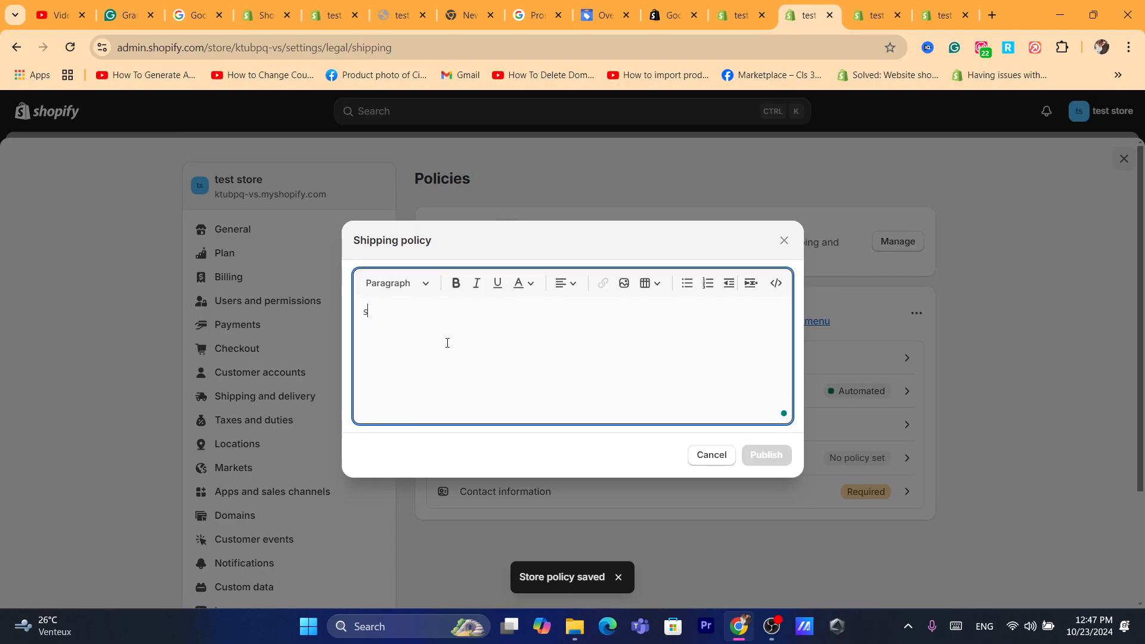
type("shipp9i")
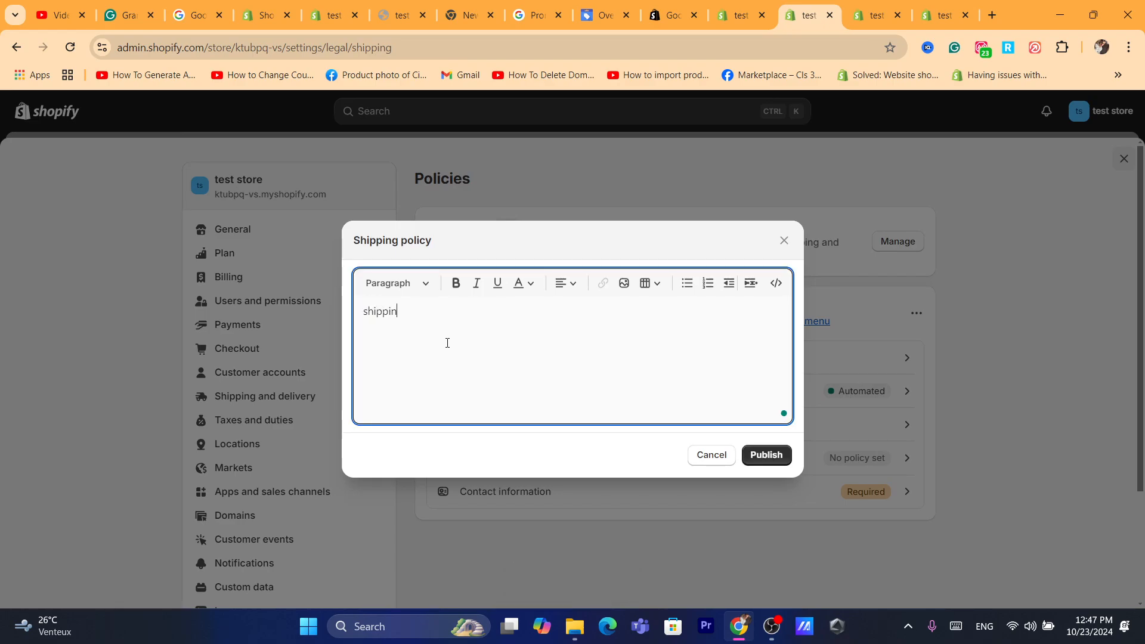
key("BackSpace")
key("BackSpace")
type("policy 20")
type("0 days ")
type("free")
type(" shippi")
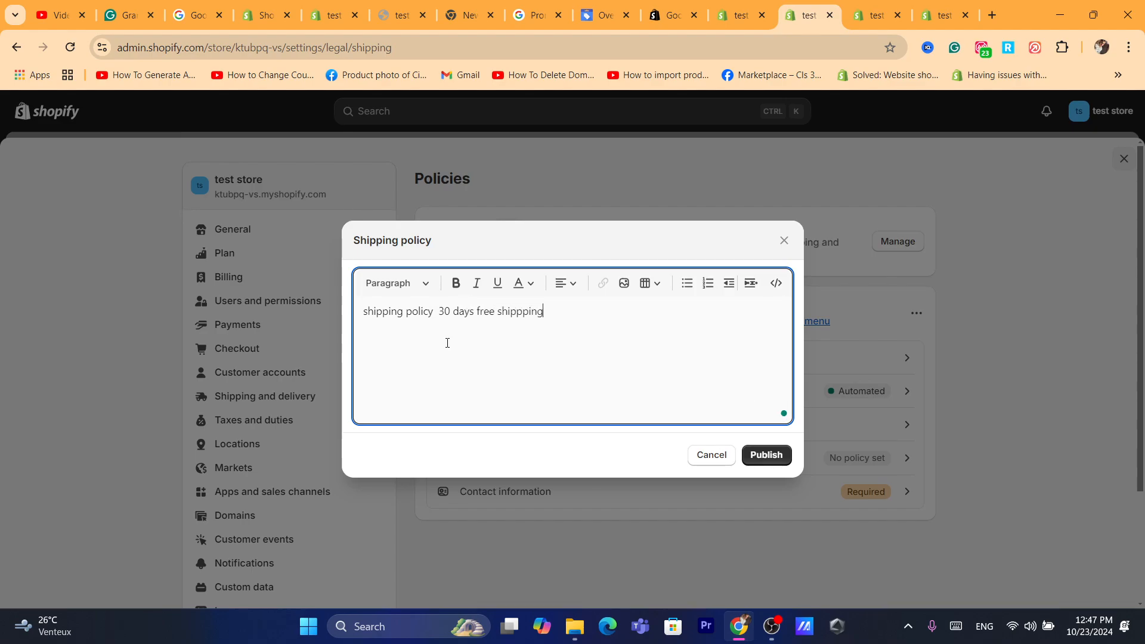
left_click(768, 456)
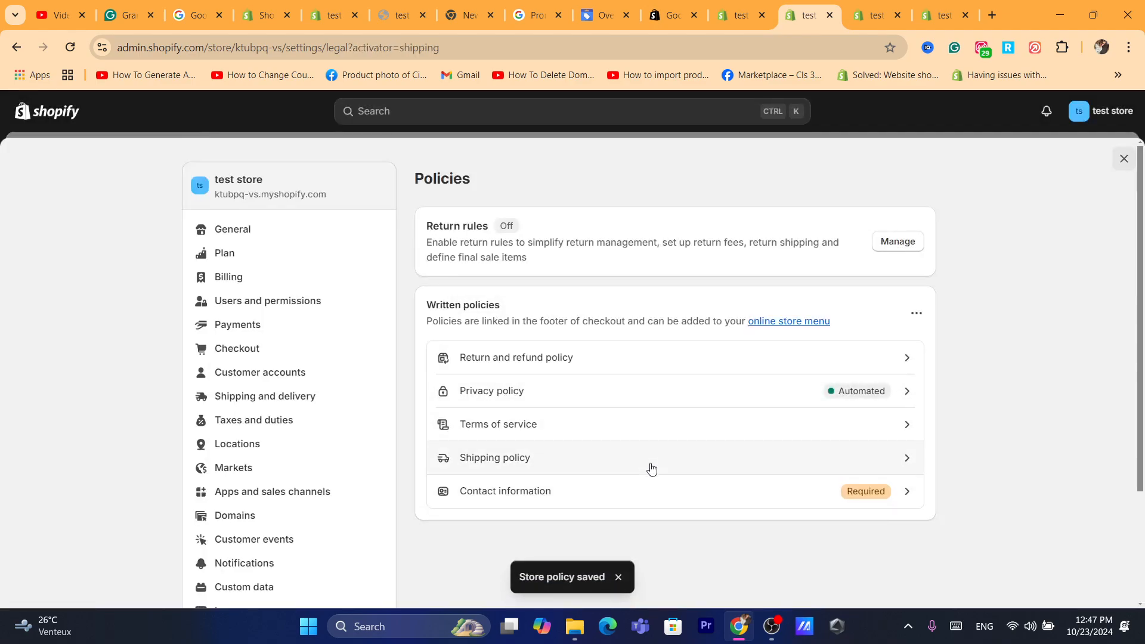
Review the store requirements checklist in the Google & YouTube app setup and the payment settings behind the valid payment method requirement
left_click(724, 6)
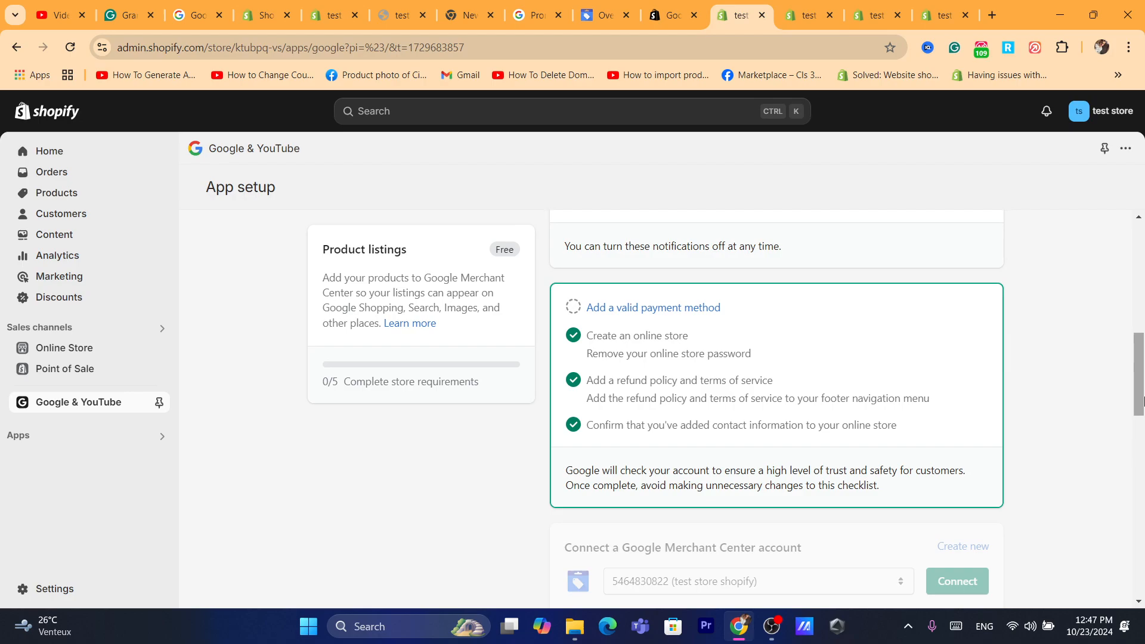
scroll(728, 391, "down", 2)
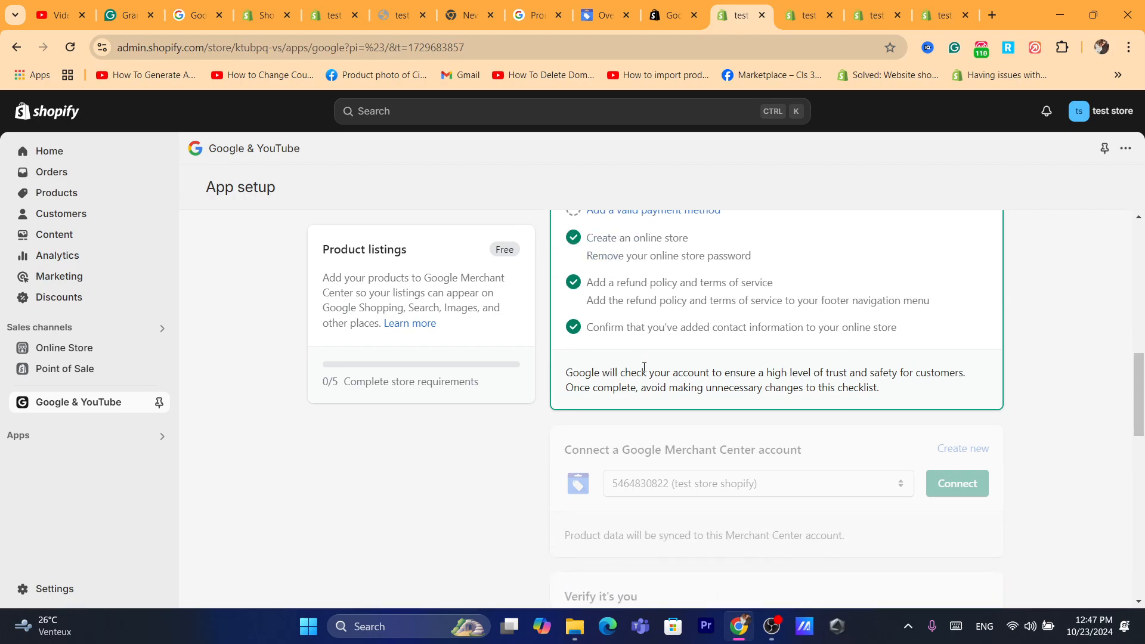
scroll(1141, 396, "down", 2)
scroll(1141, 396, "down", 2)
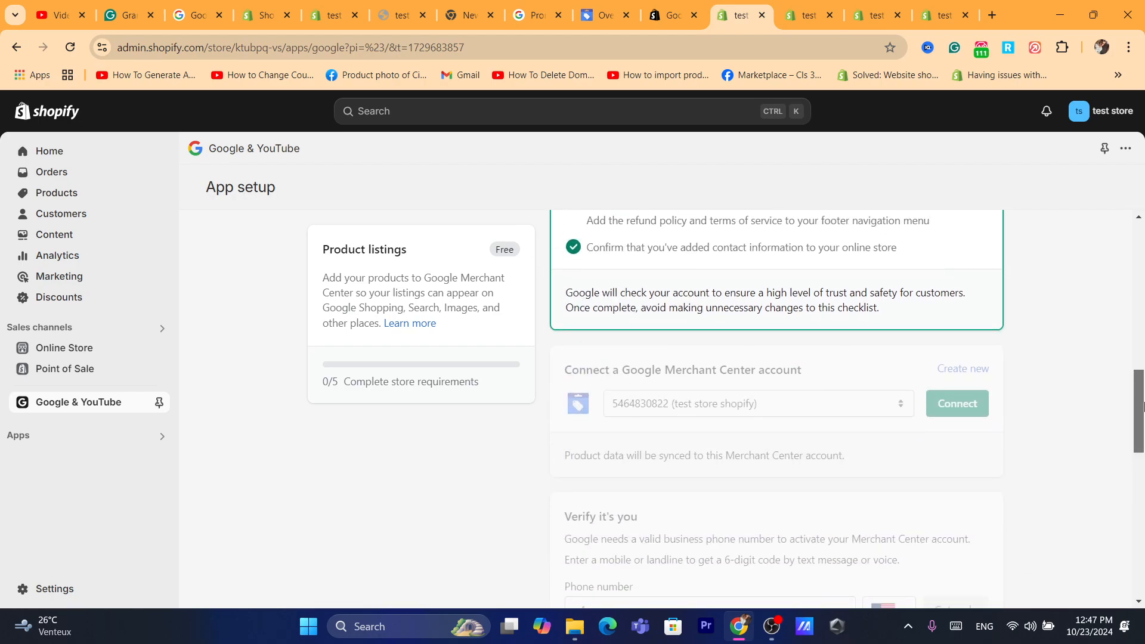
scroll(1142, 379, "up", 6)
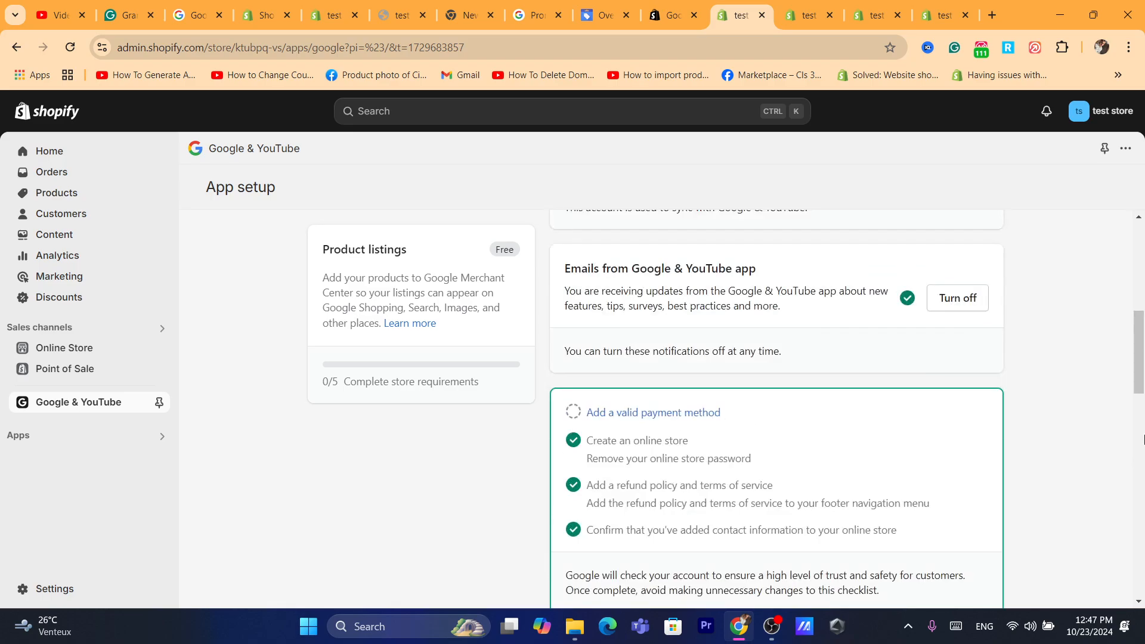
scroll(1087, 378, "up", 7)
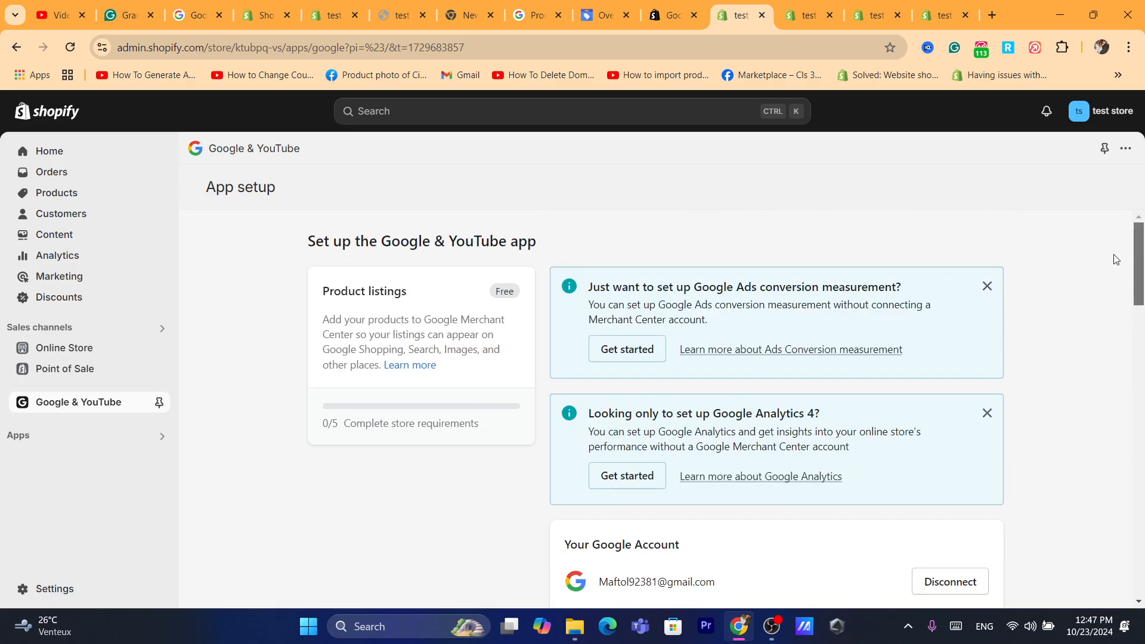
scroll(776, 378, "down", 6)
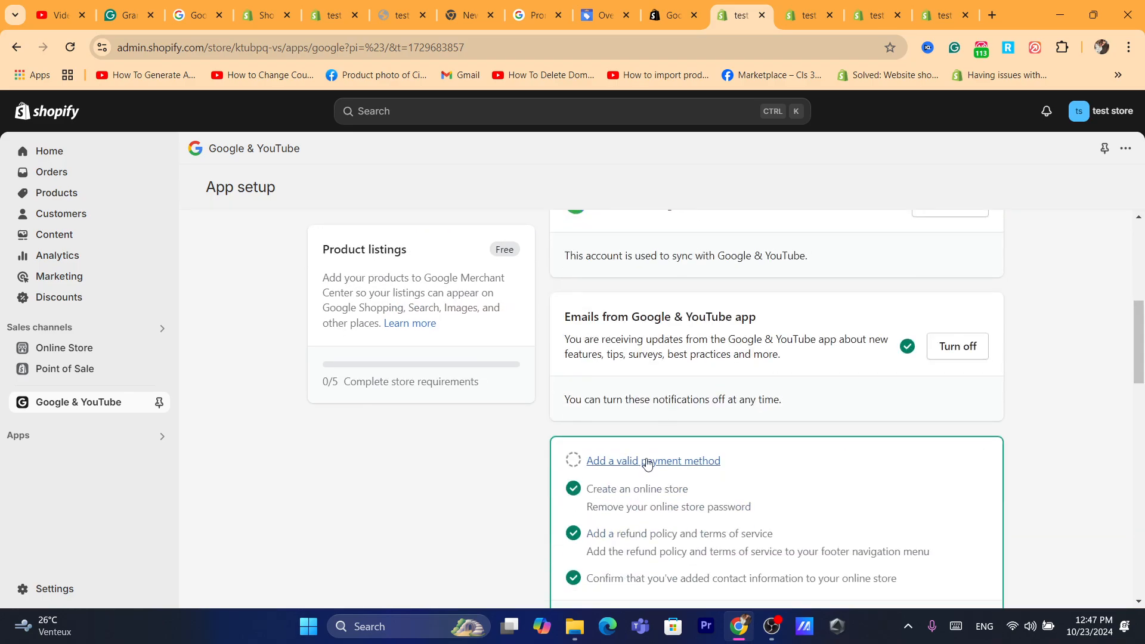
left_click(673, 462)
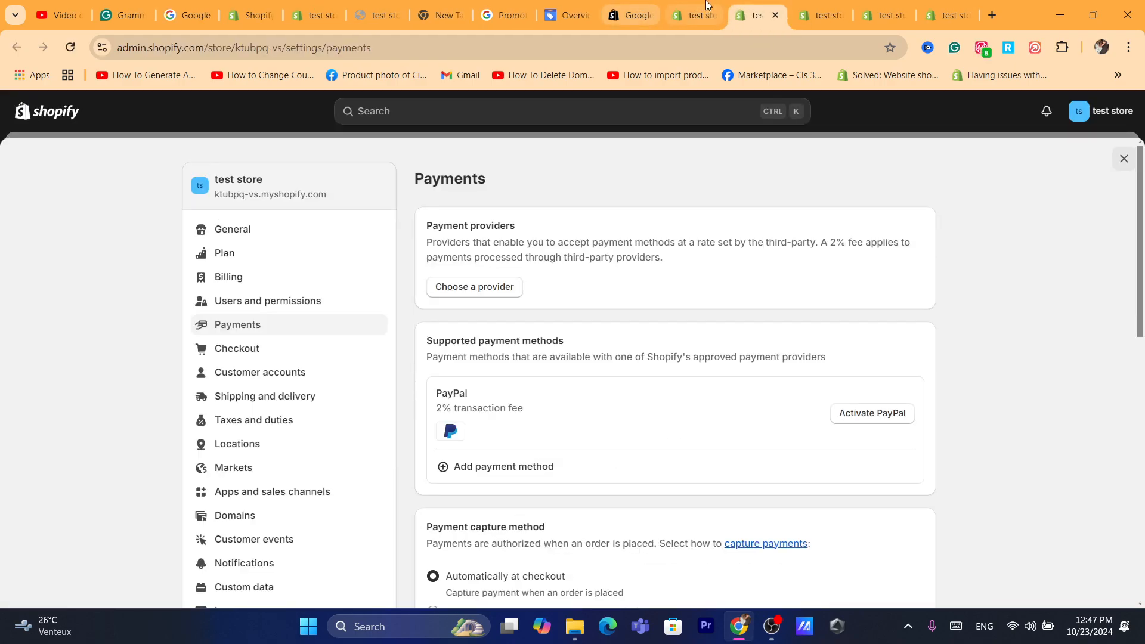
left_click(707, 8)
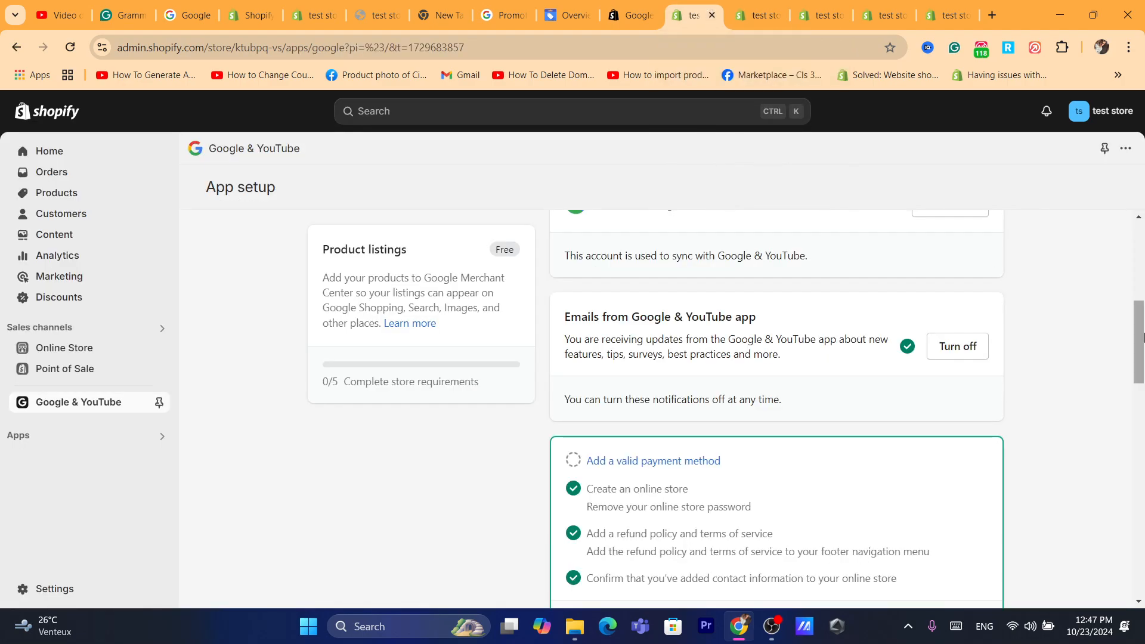
Review the remaining setup sections, from Merchant Center connection and phone verification through product feed and conversion tracking to terms and conditions
left_click_drag(1139, 340, 1142, 432)
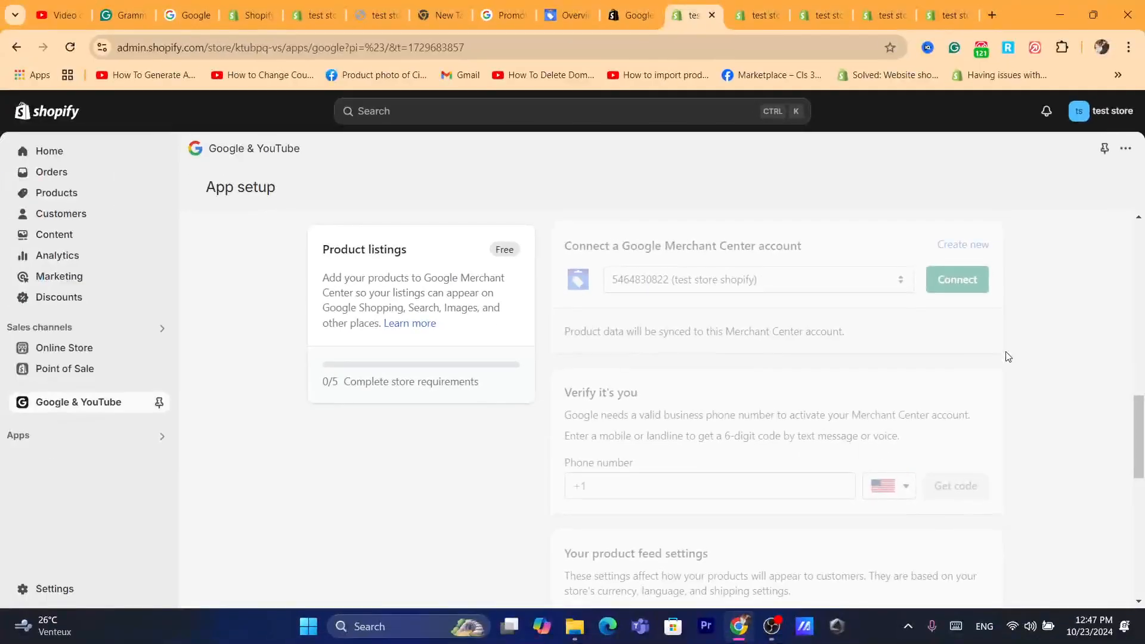
left_click_drag(1141, 447, 1141, 473)
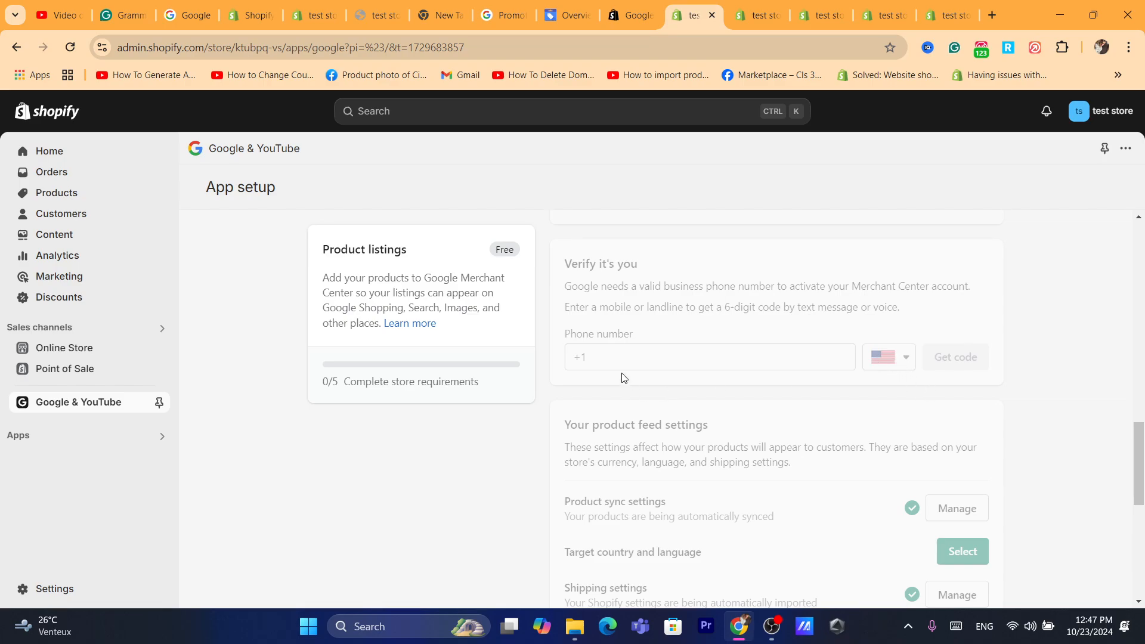
left_click_drag(1142, 447, 1143, 493)
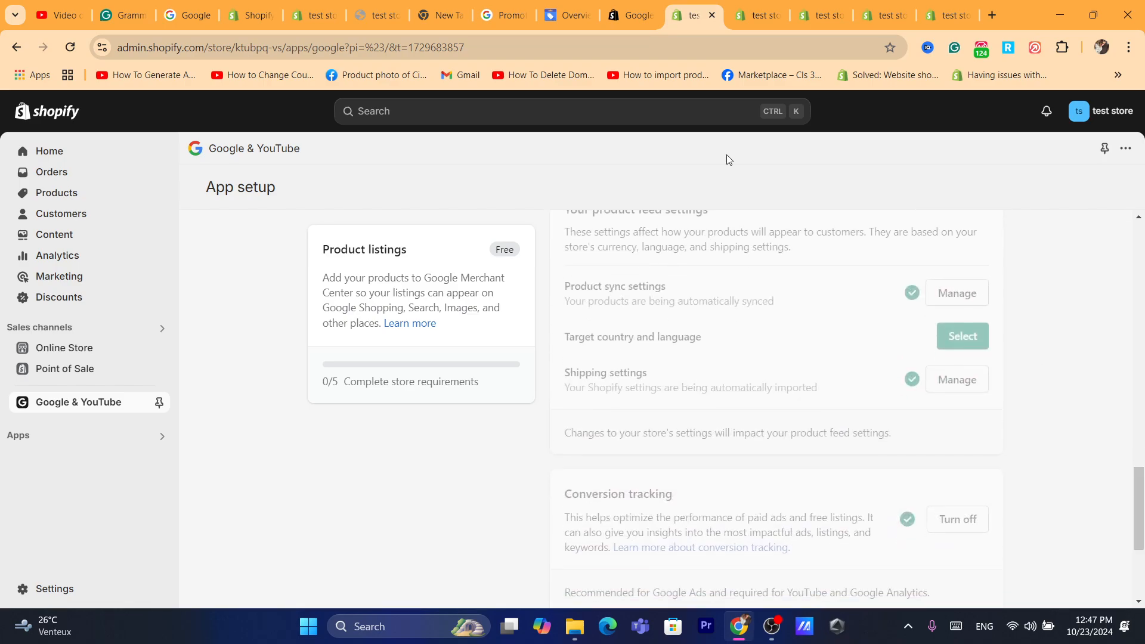
left_click(662, 41)
type("s")
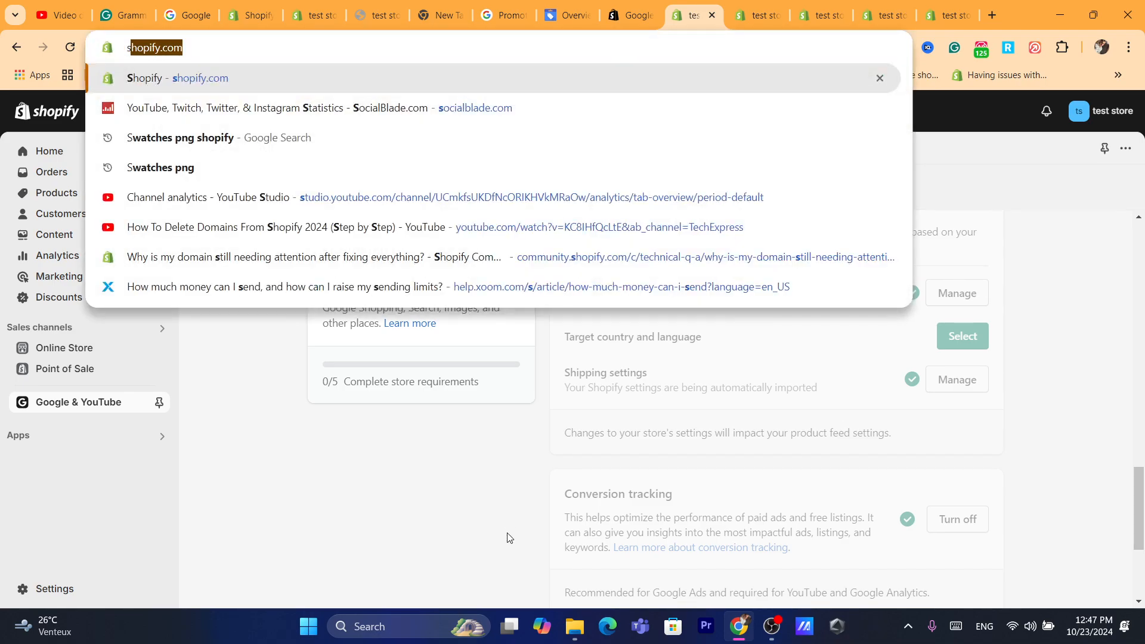
left_click(1121, 469)
scroll(1137, 477, "down", 2)
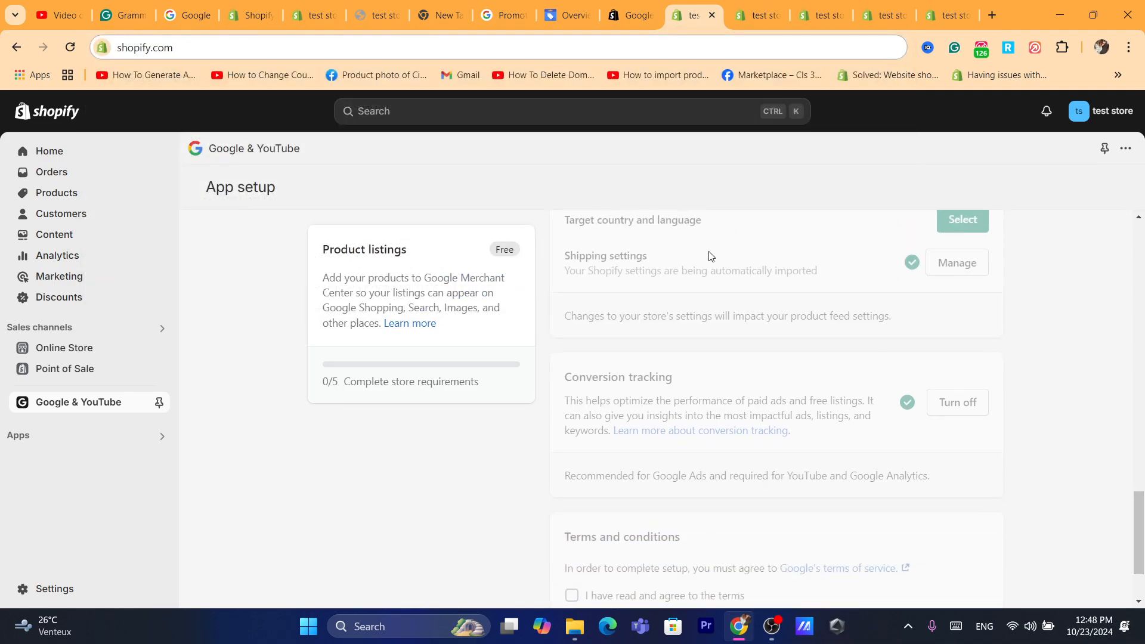
left_click_drag(1139, 515, 1139, 499)
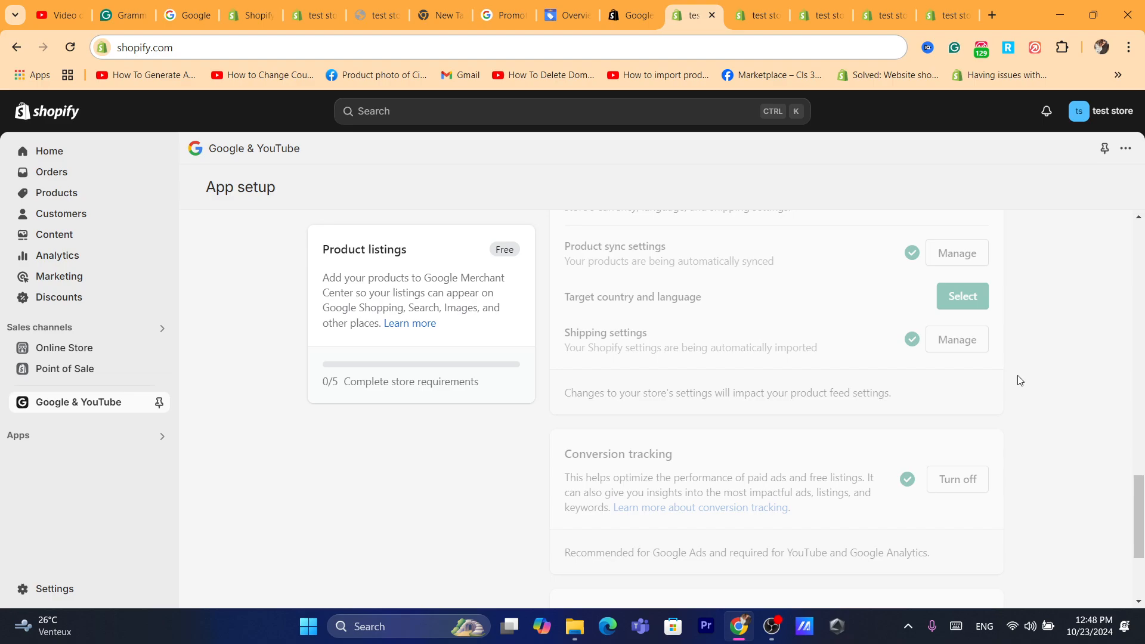
scroll(1142, 490, "down", 3)
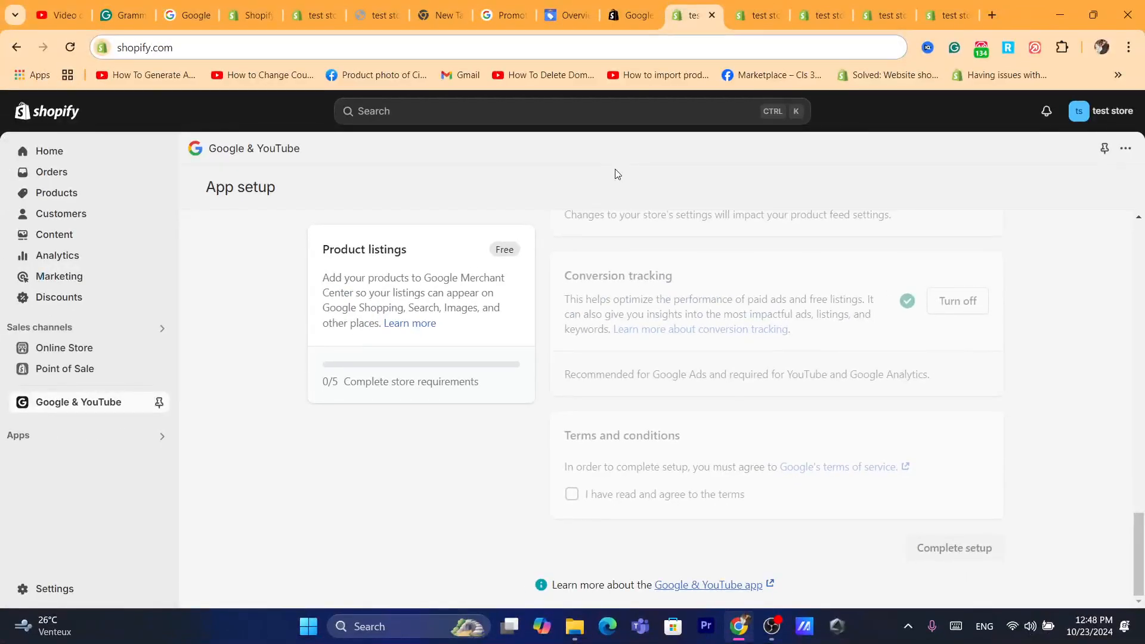
left_click(584, 57)
type("s")
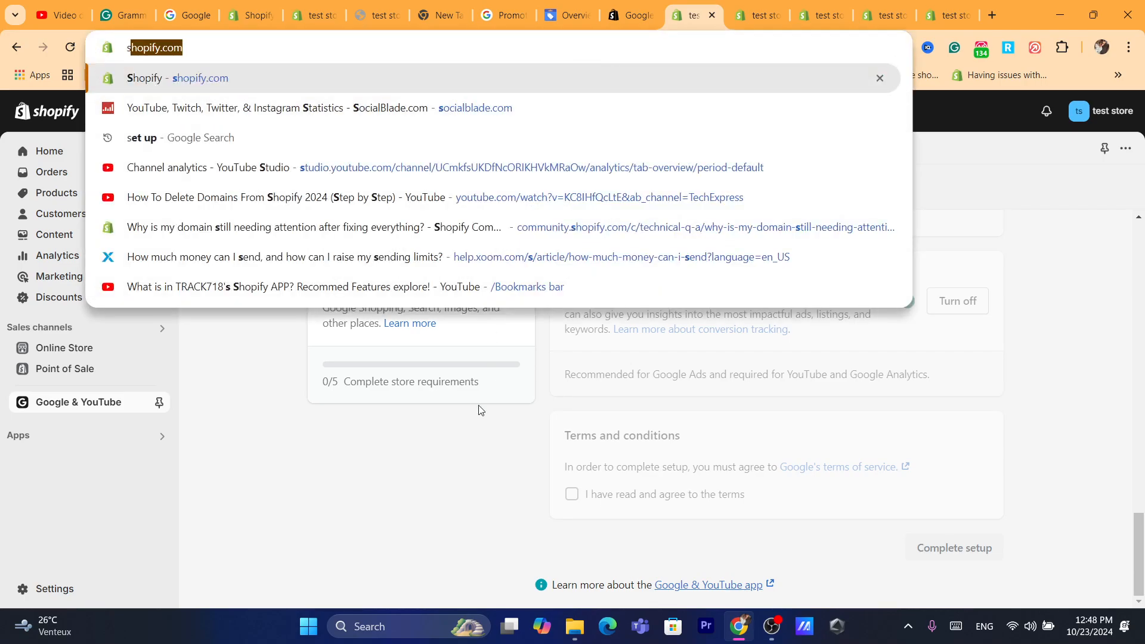
key("Return")
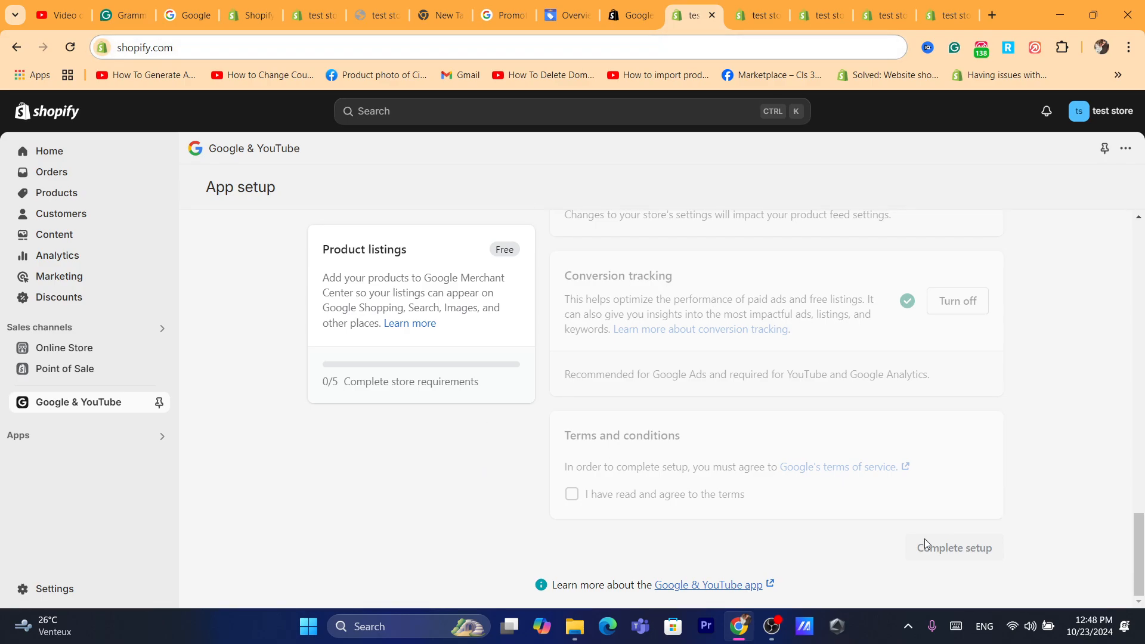
left_click_drag(1142, 543, 1143, 522)
Enter the store address ktubpq-vs.myshopify.com as the browser's web address
left_click(608, 43)
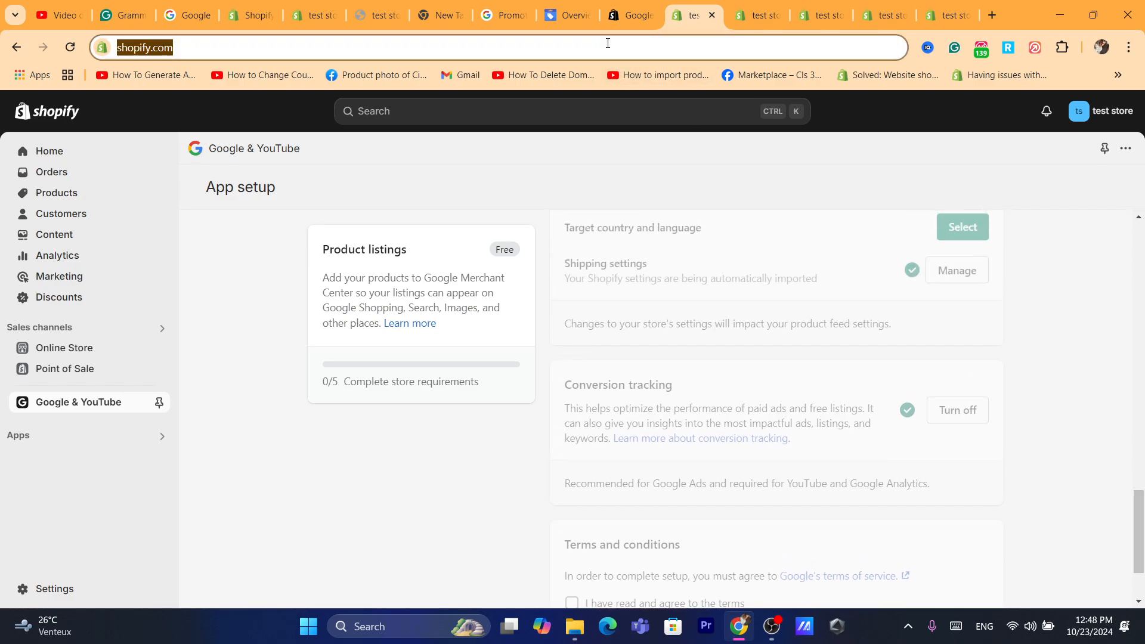
type("ktubpq-vs.myshopify.com")
left_click(390, 496)
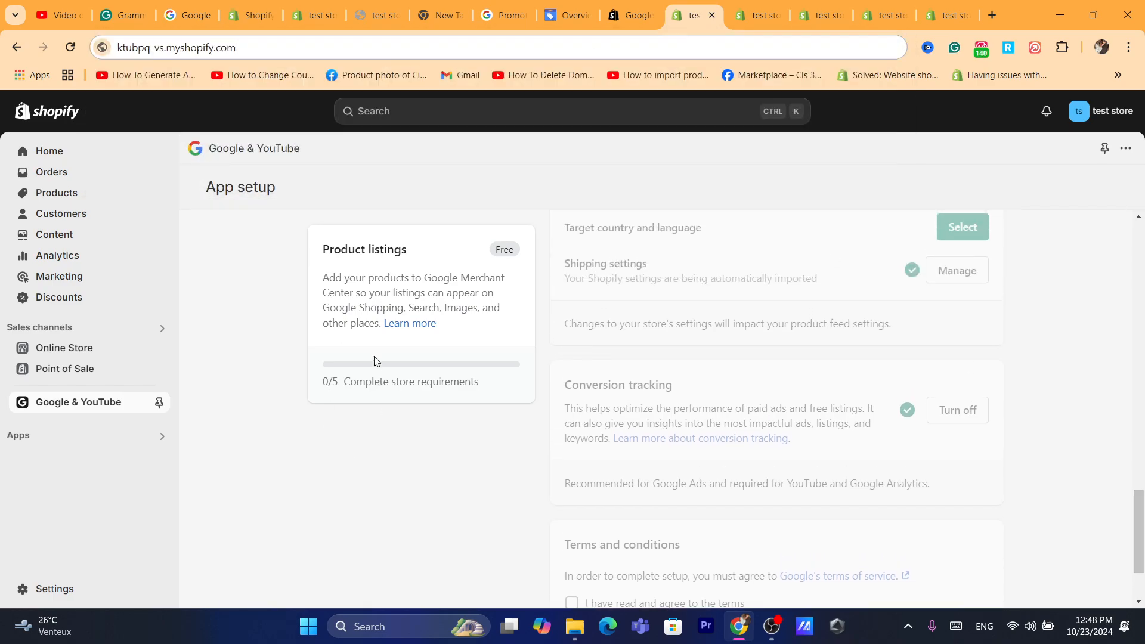